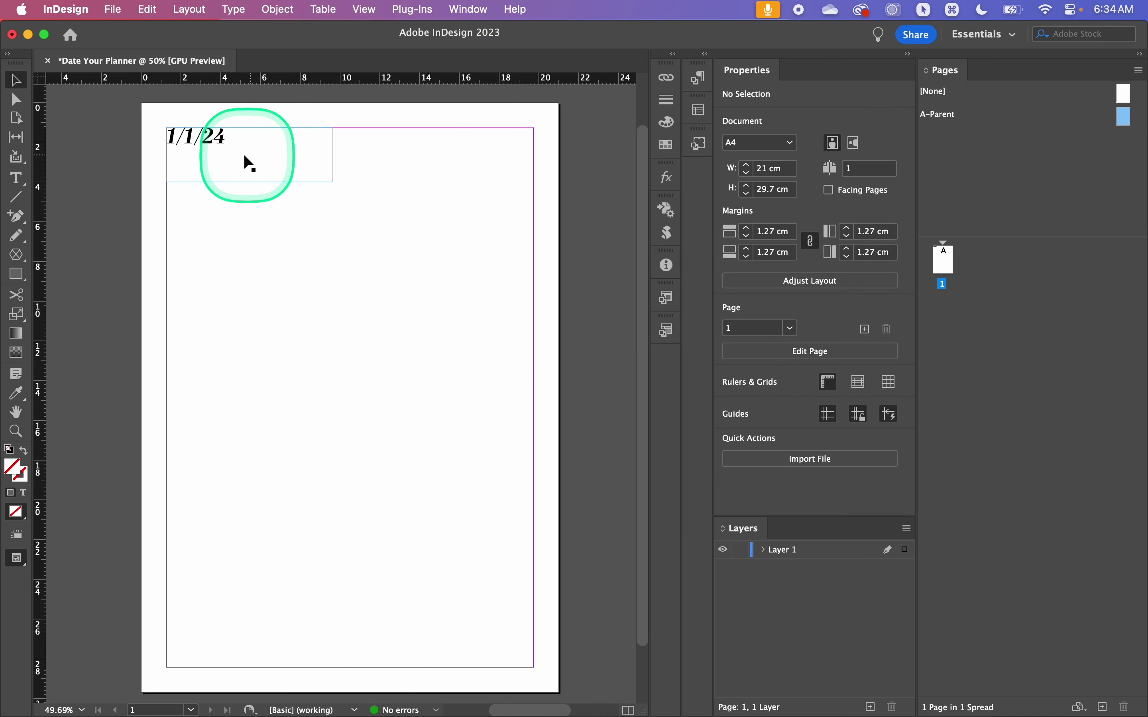
Move the date text frame from page 1 to the A-Parent page by cutting it and pasting it in place
click(244, 154)
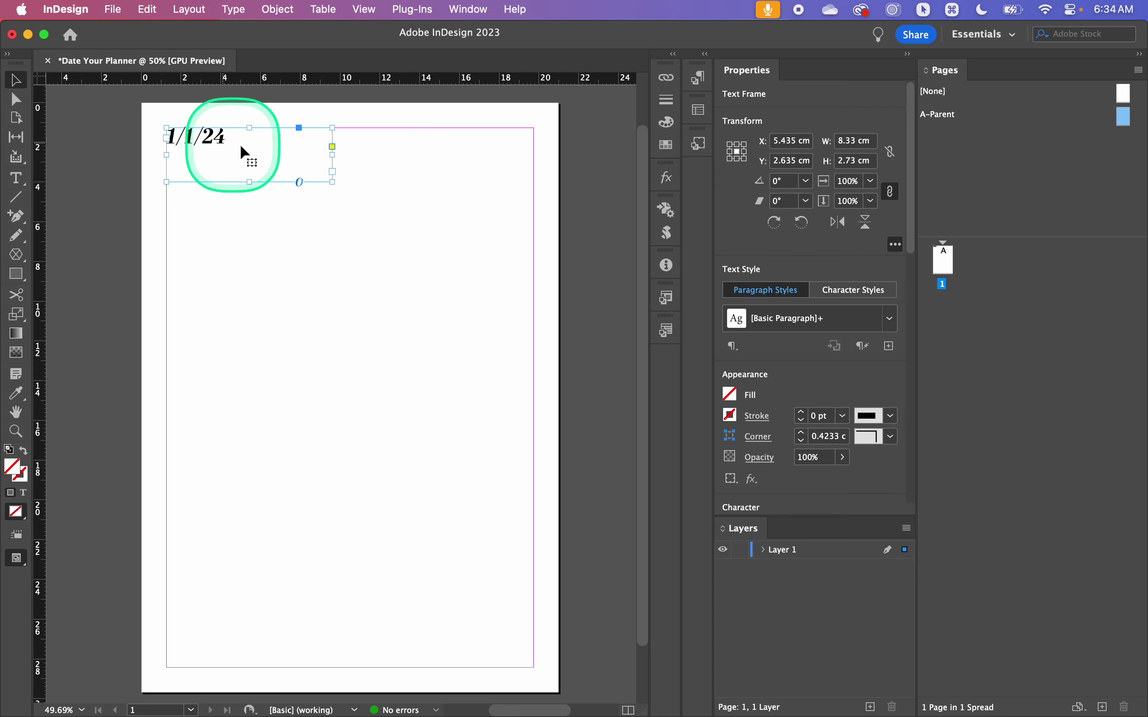
click(225, 249)
click(219, 165)
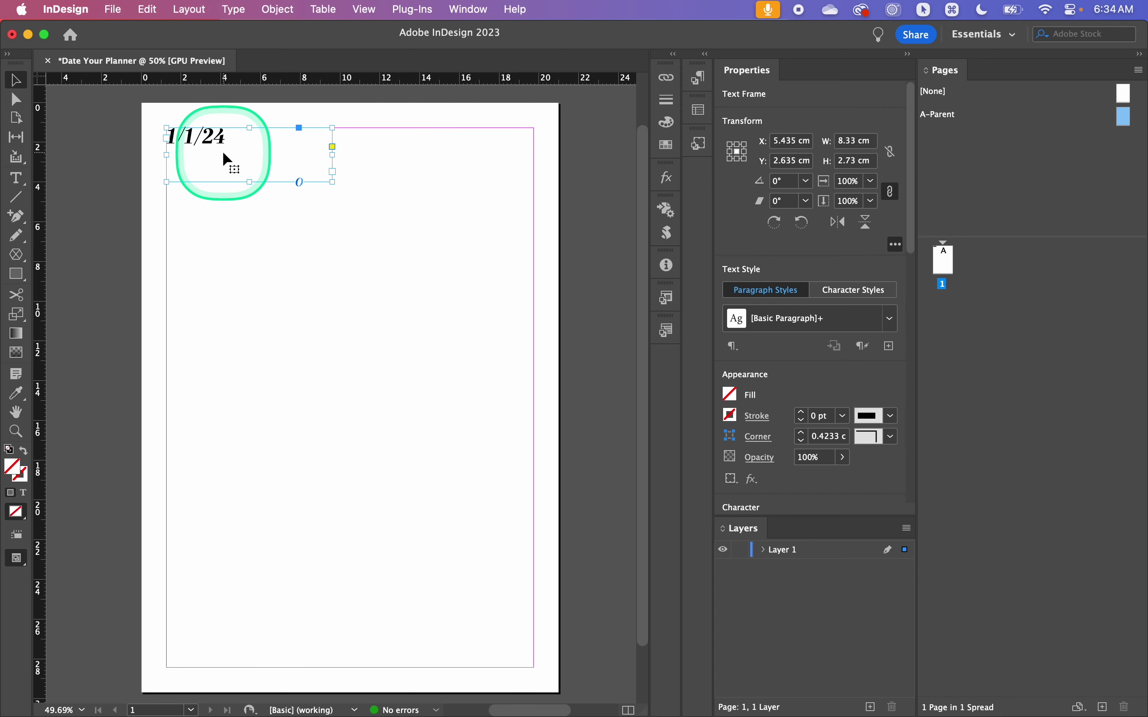
key(super+x)
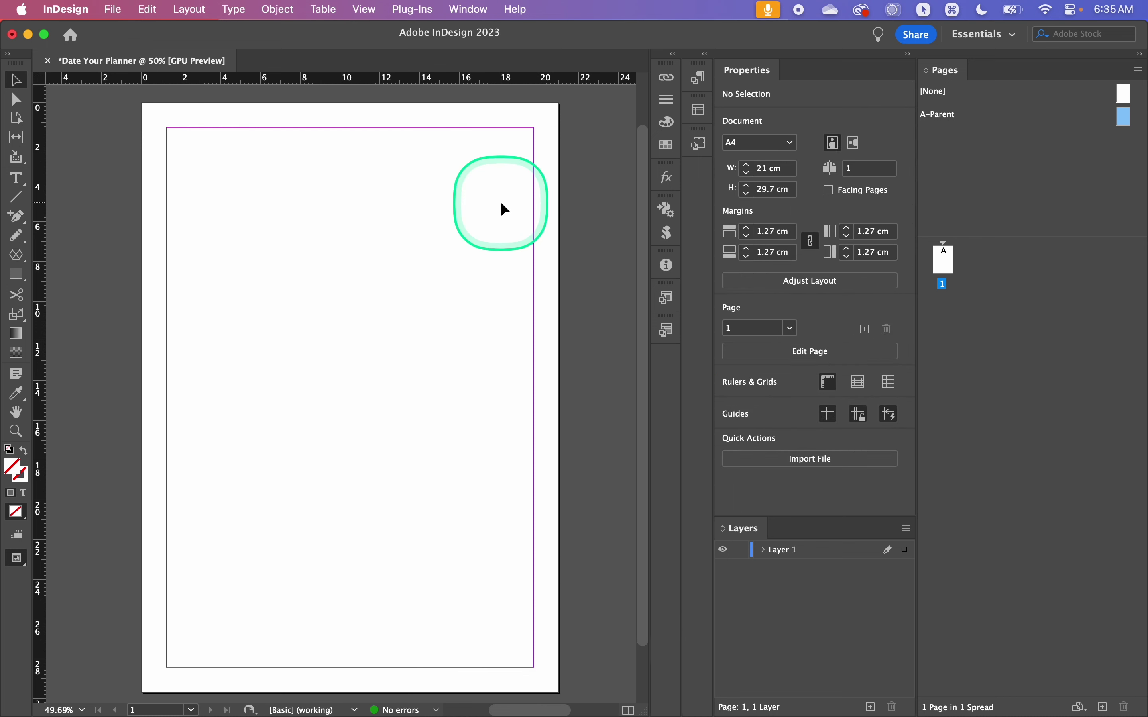
double_click(1124, 119)
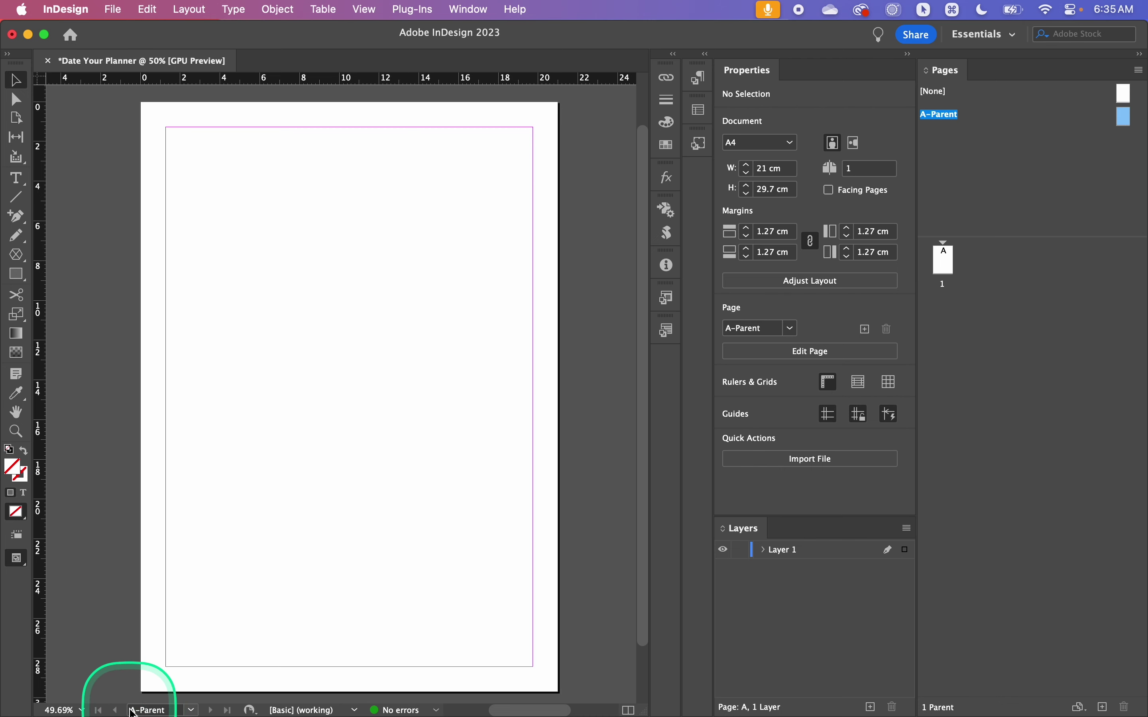
click(411, 227)
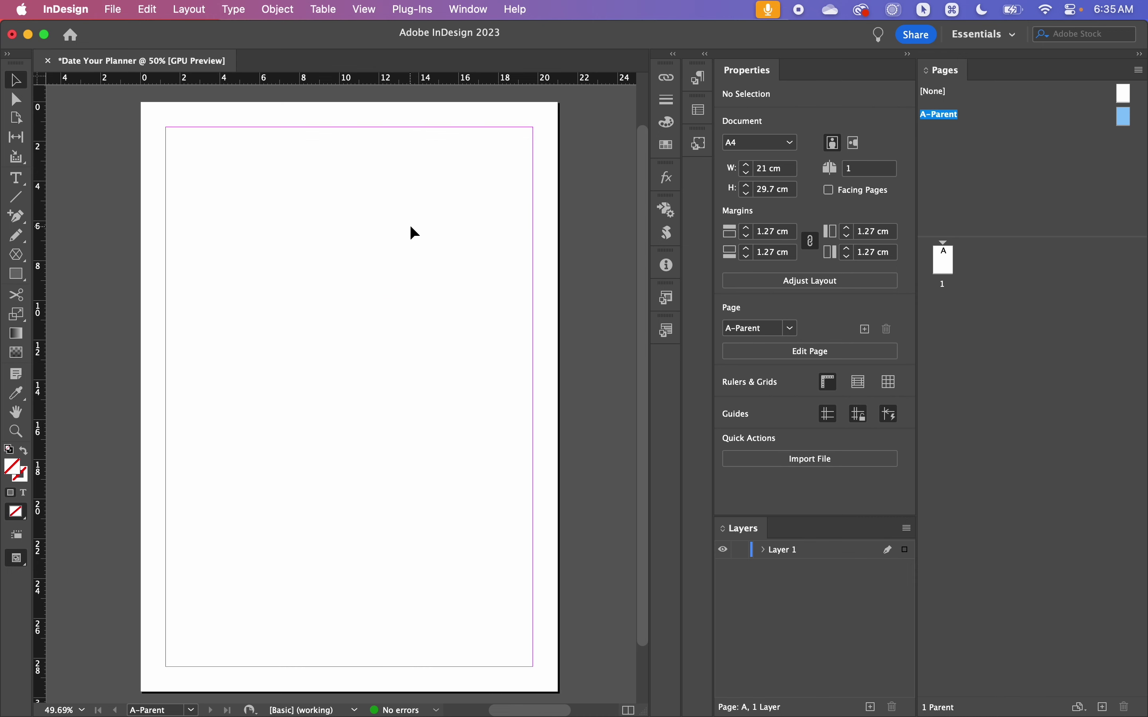
key(super+alt+shift+v)
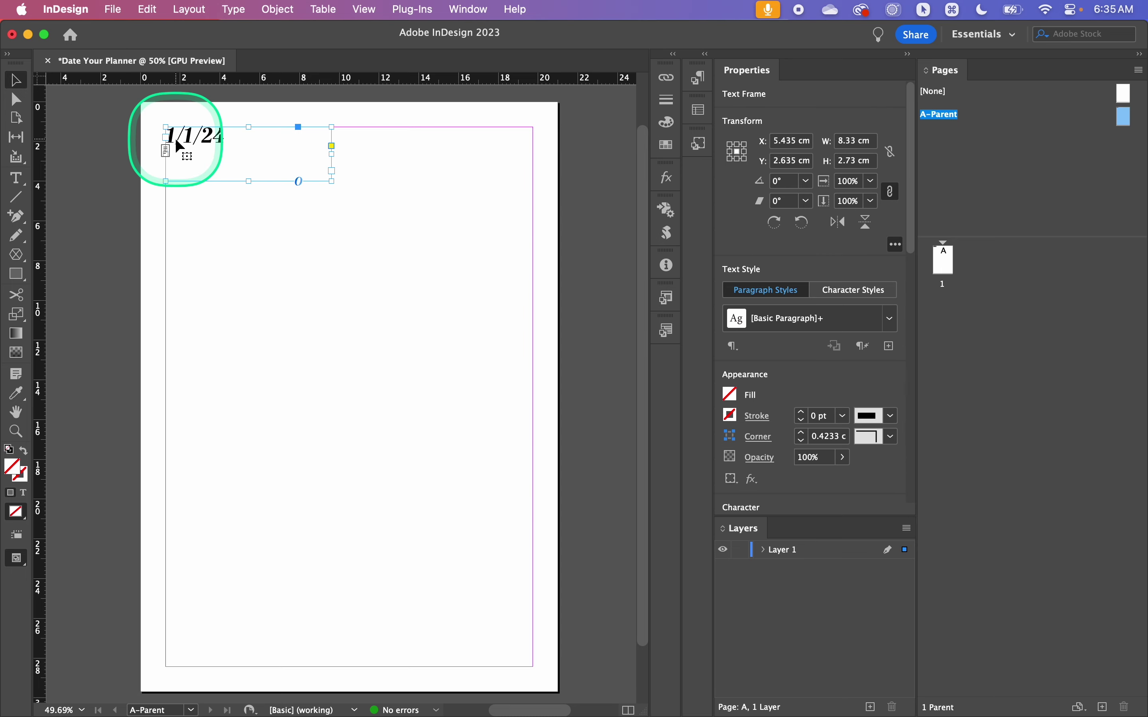
Replace the first 1 of the date on A-Parent with a Current Page Number marker and check page 1
scroll(175, 139, up, 2)
scroll(175, 139, left, 1)
scroll(175, 140, up, 5)
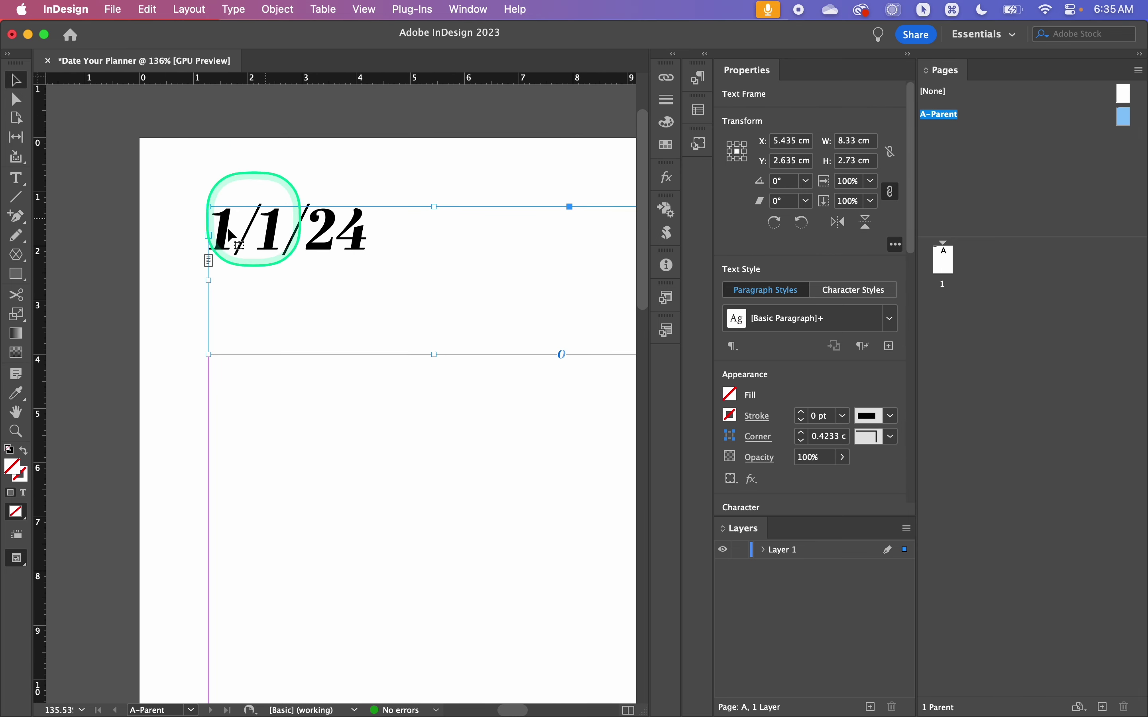
double_click(241, 217)
drag(238, 231, 212, 233)
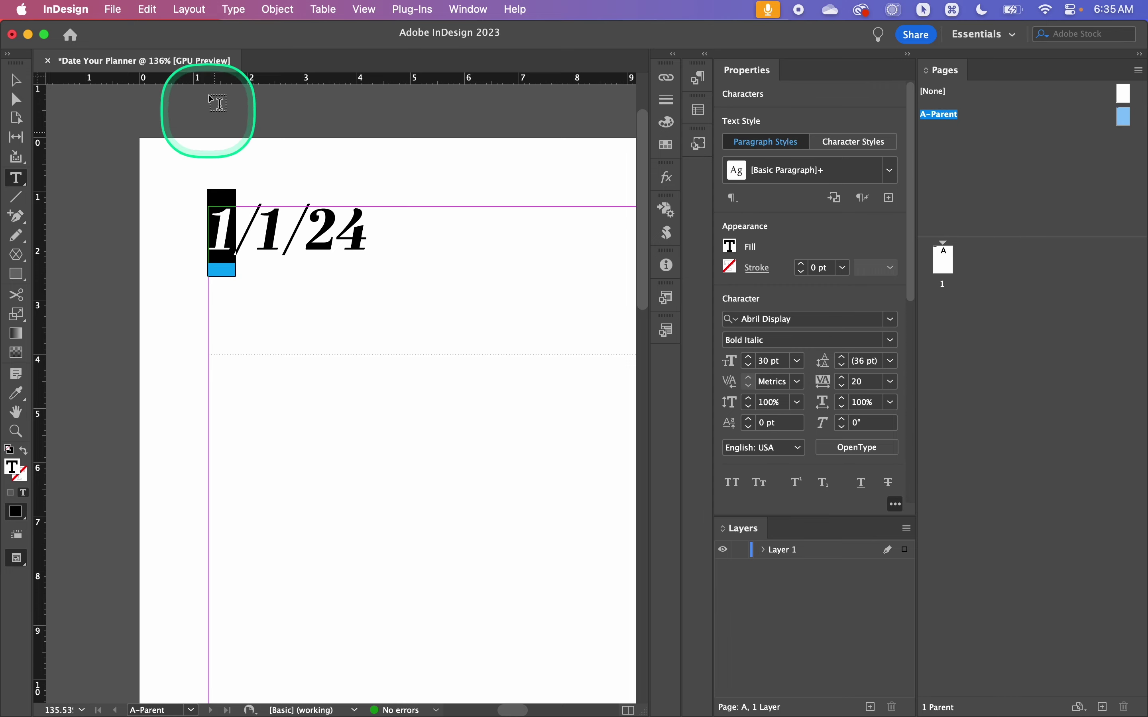
click(233, 9)
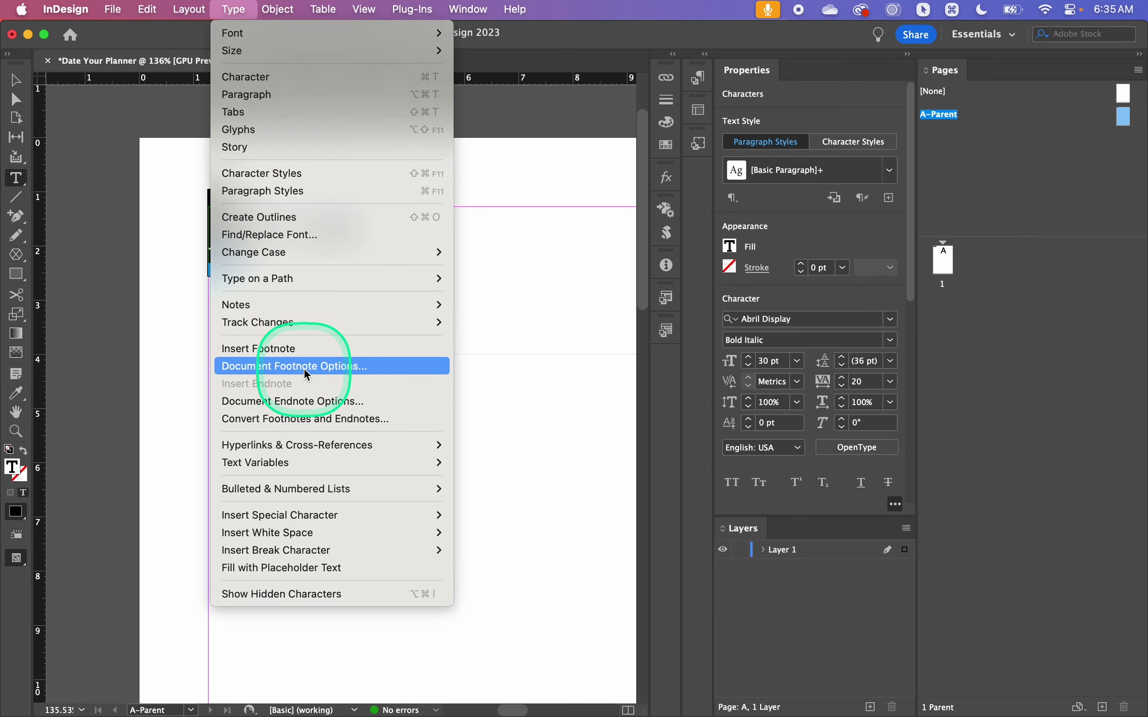
mouse_move(362, 516)
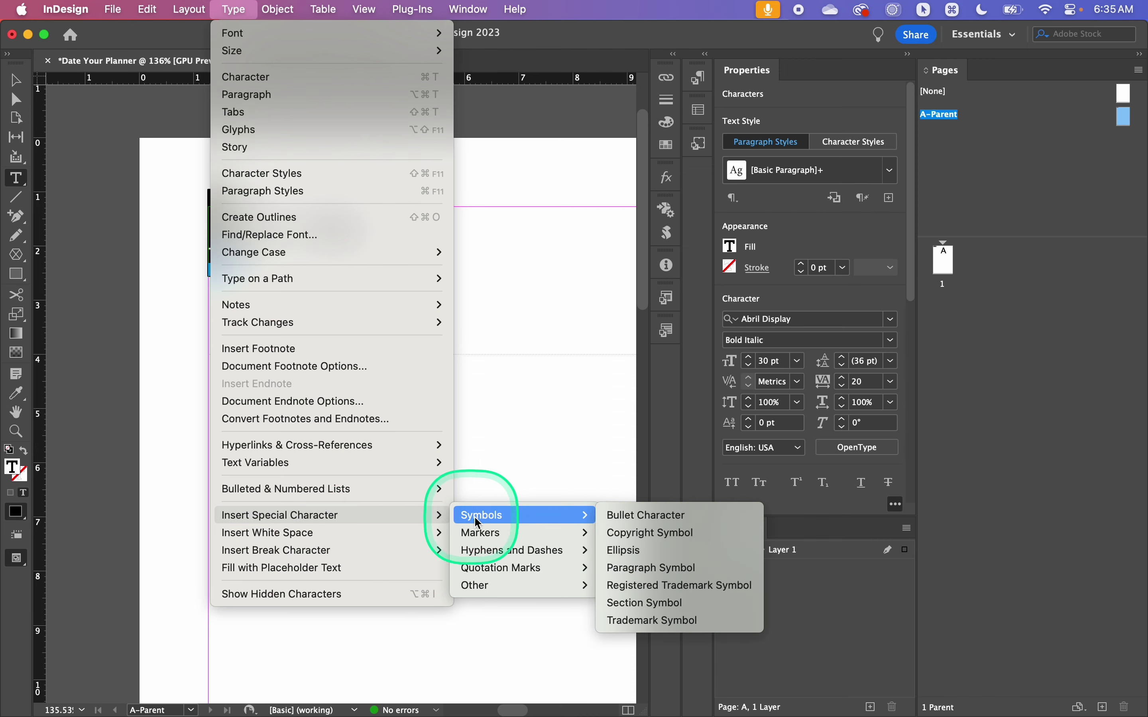
mouse_move(539, 533)
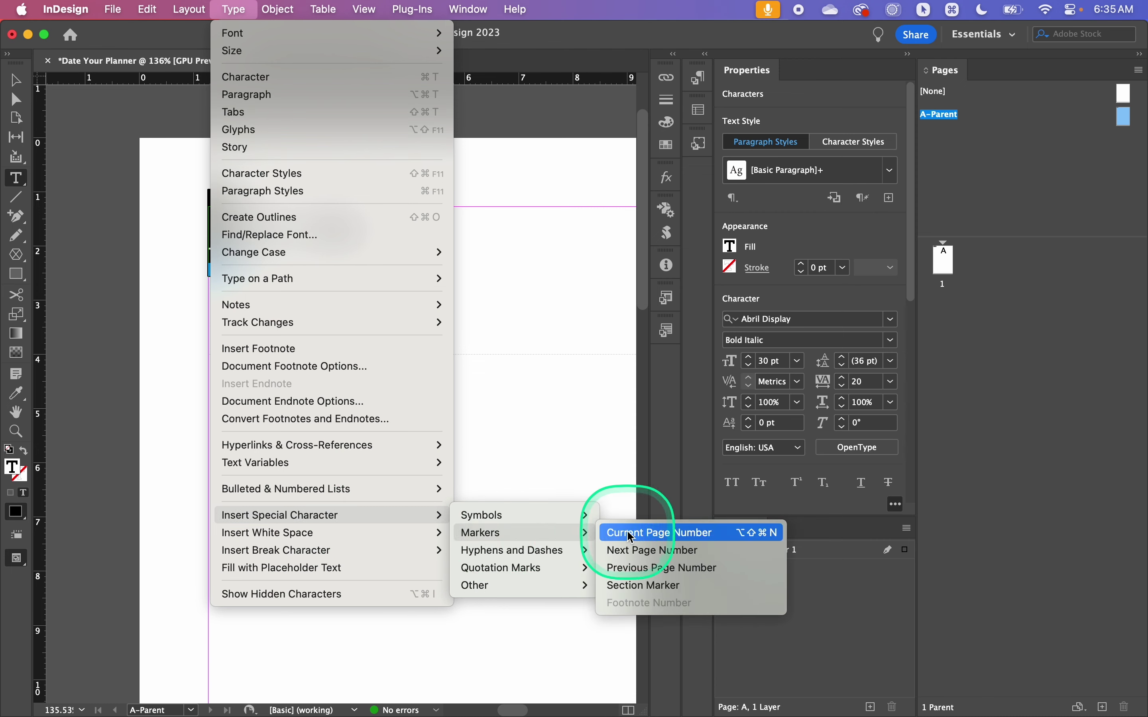
click(689, 539)
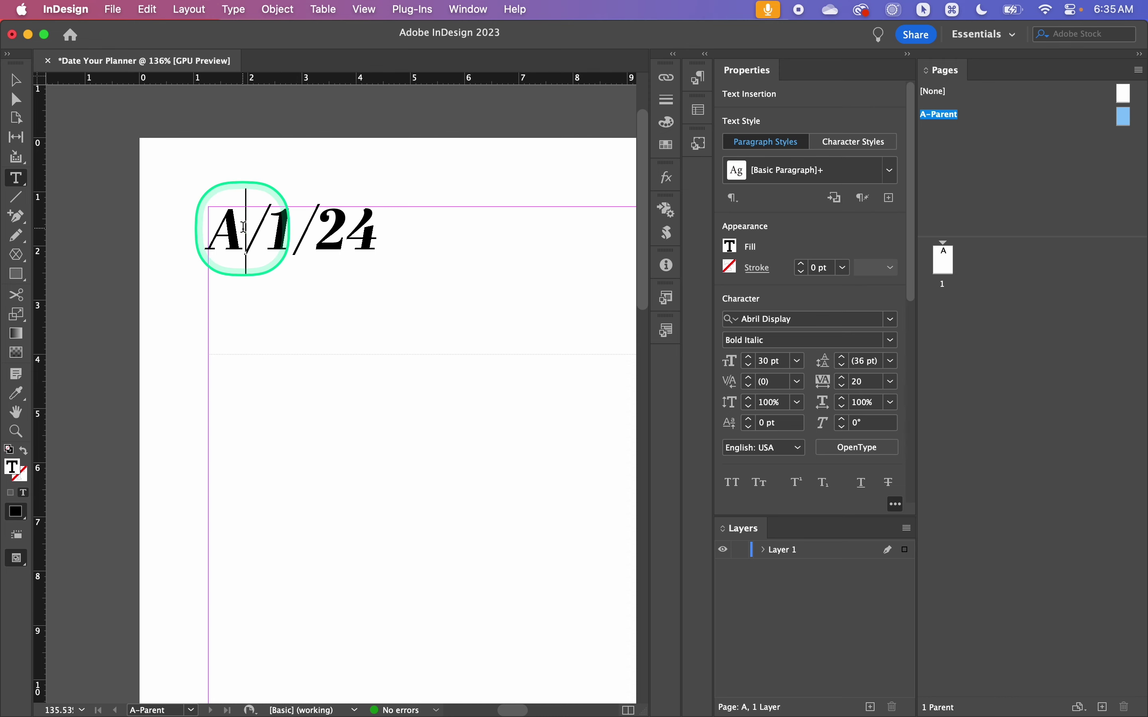
double_click(944, 257)
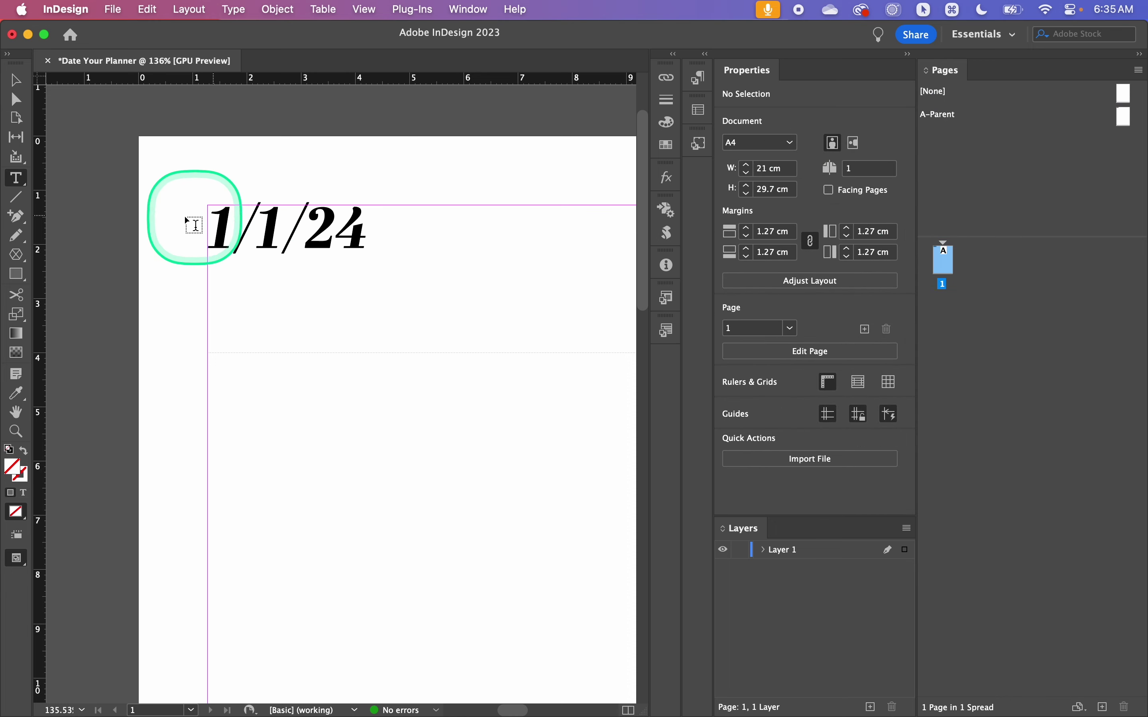
Replace the middle 1 of the date on A-Parent with a Section Marker
double_click(1127, 117)
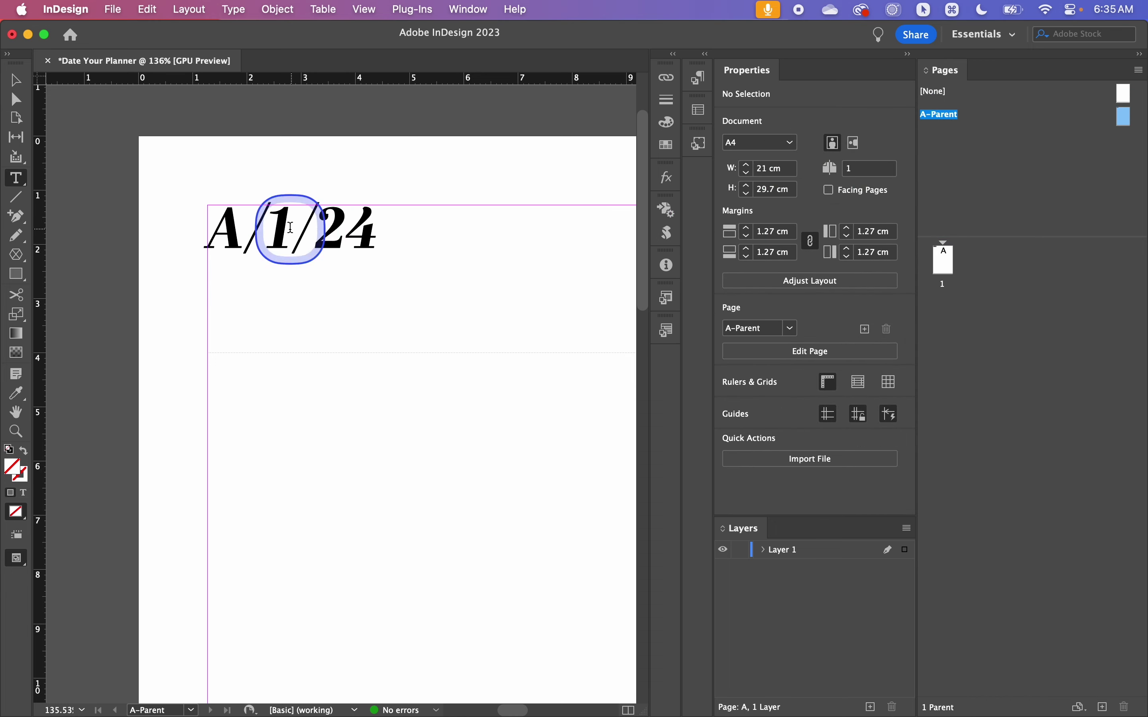
double_click(269, 232)
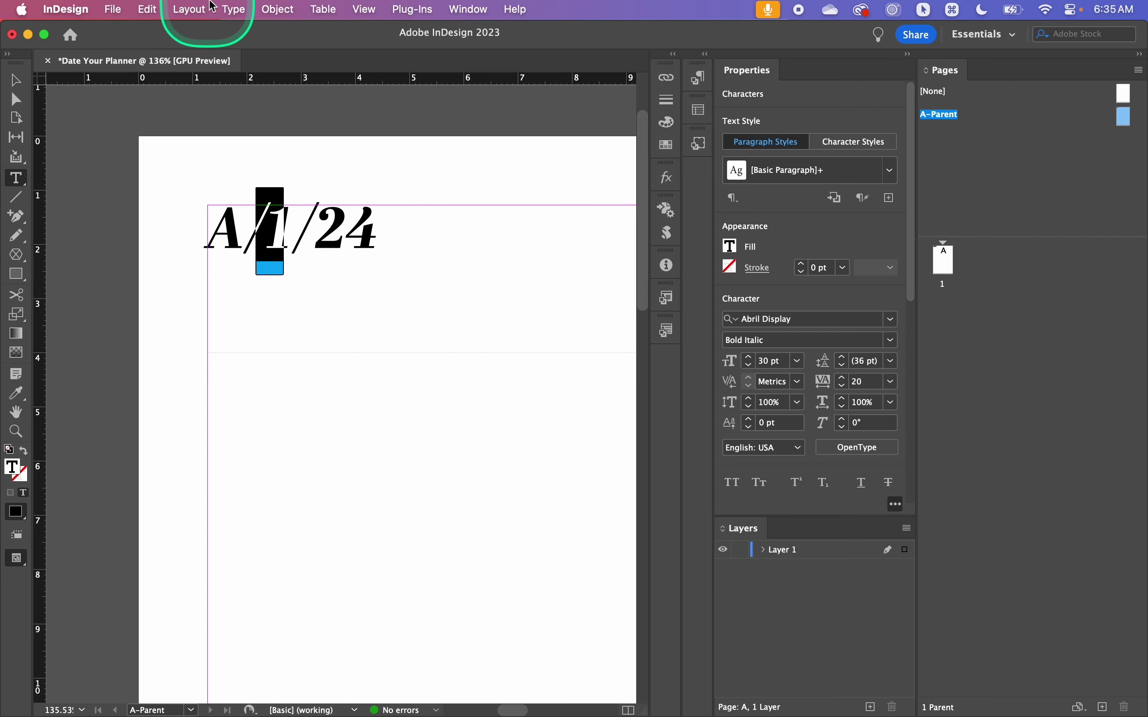
click(234, 10)
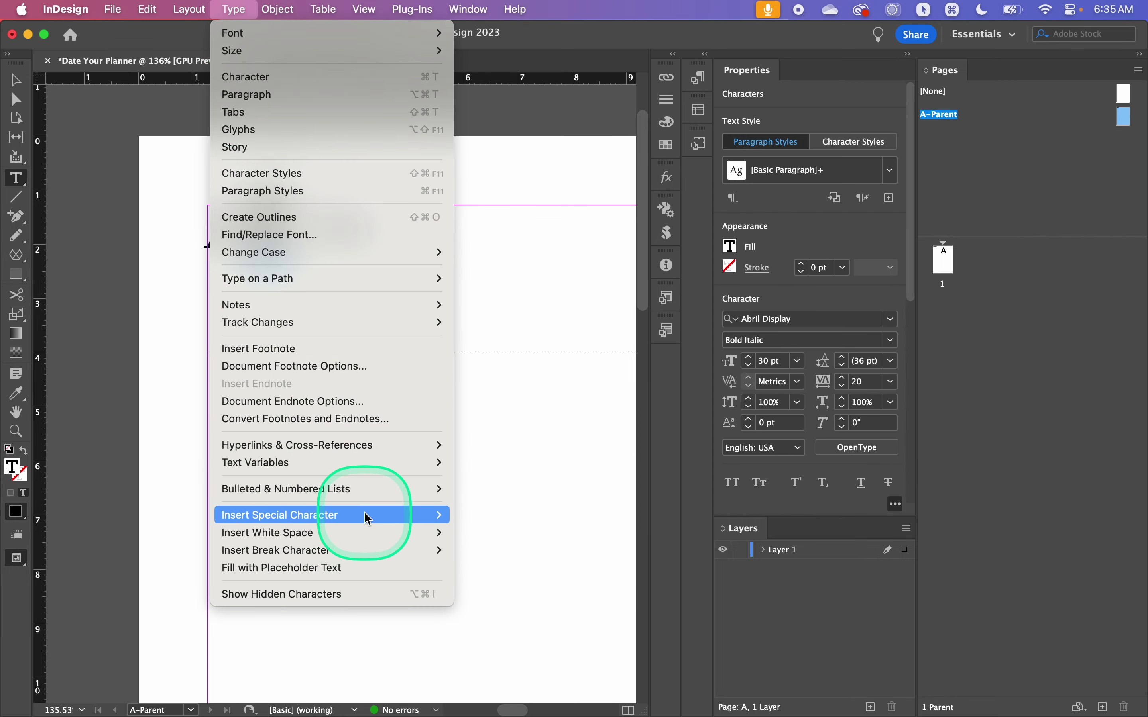
mouse_move(413, 516)
mouse_move(550, 533)
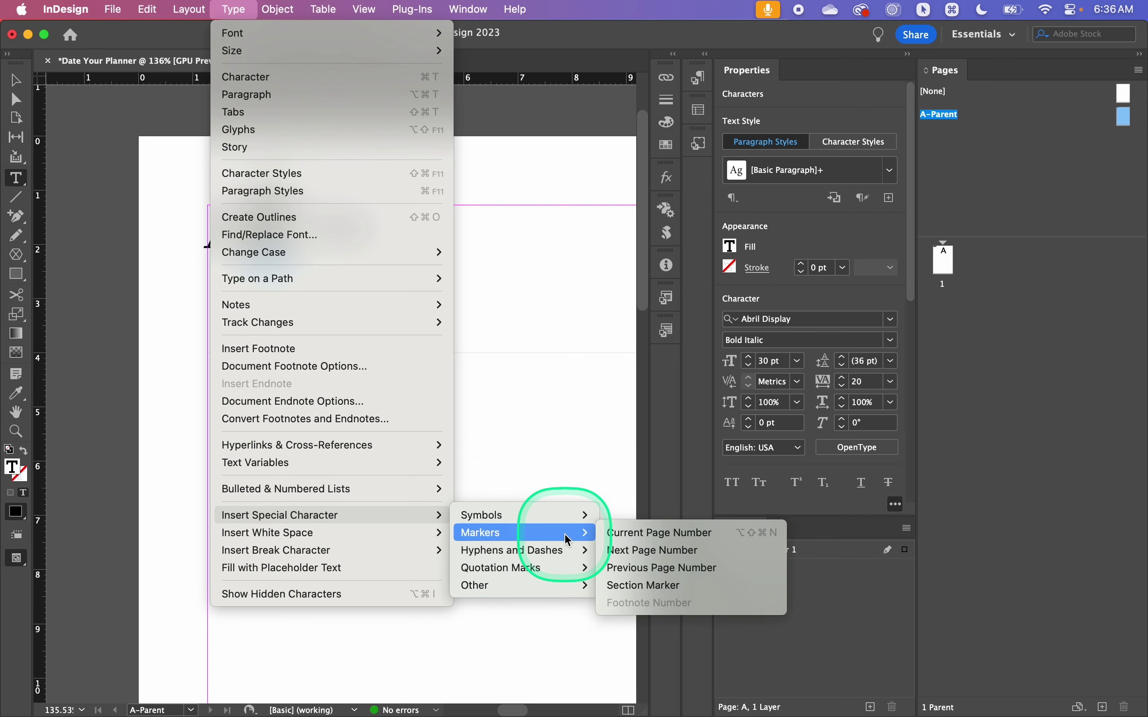
click(654, 586)
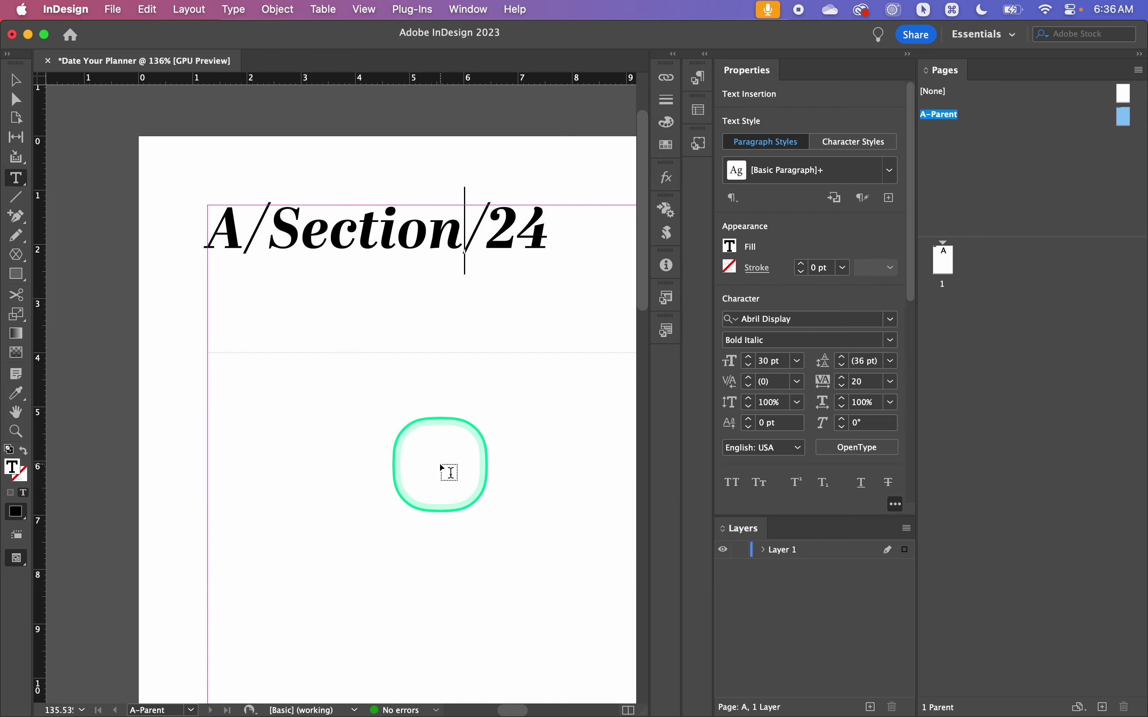
click(449, 473)
key(v)
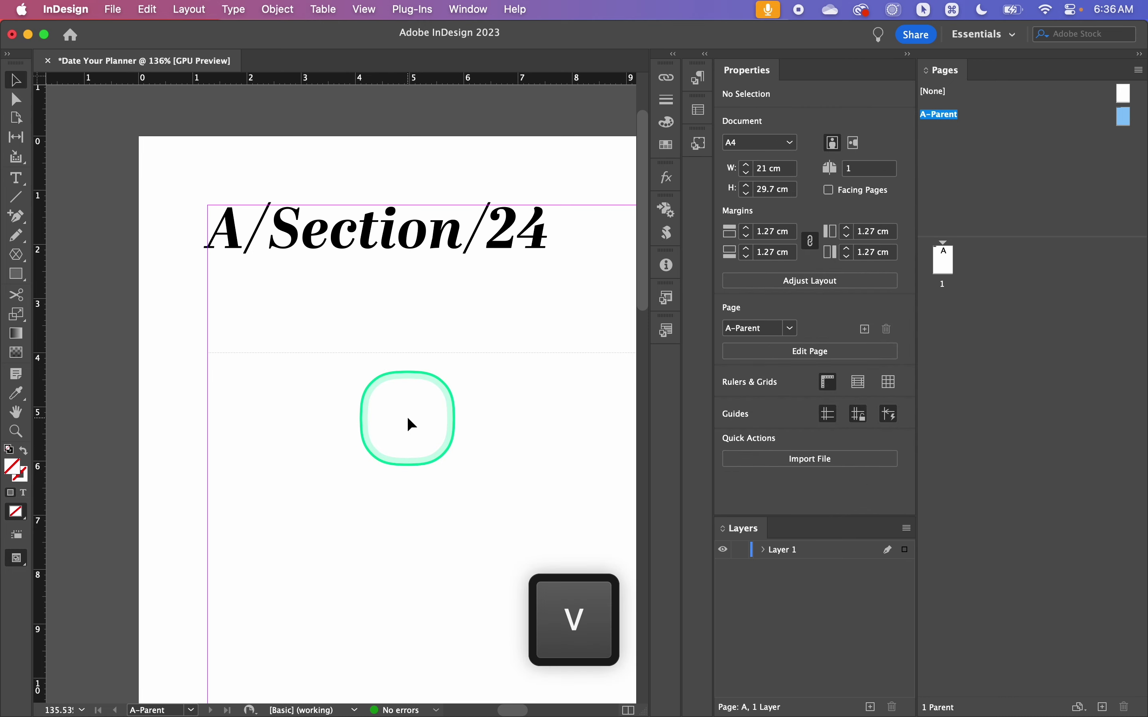
scroll(407, 418, down, 5)
scroll(407, 418, right, 3)
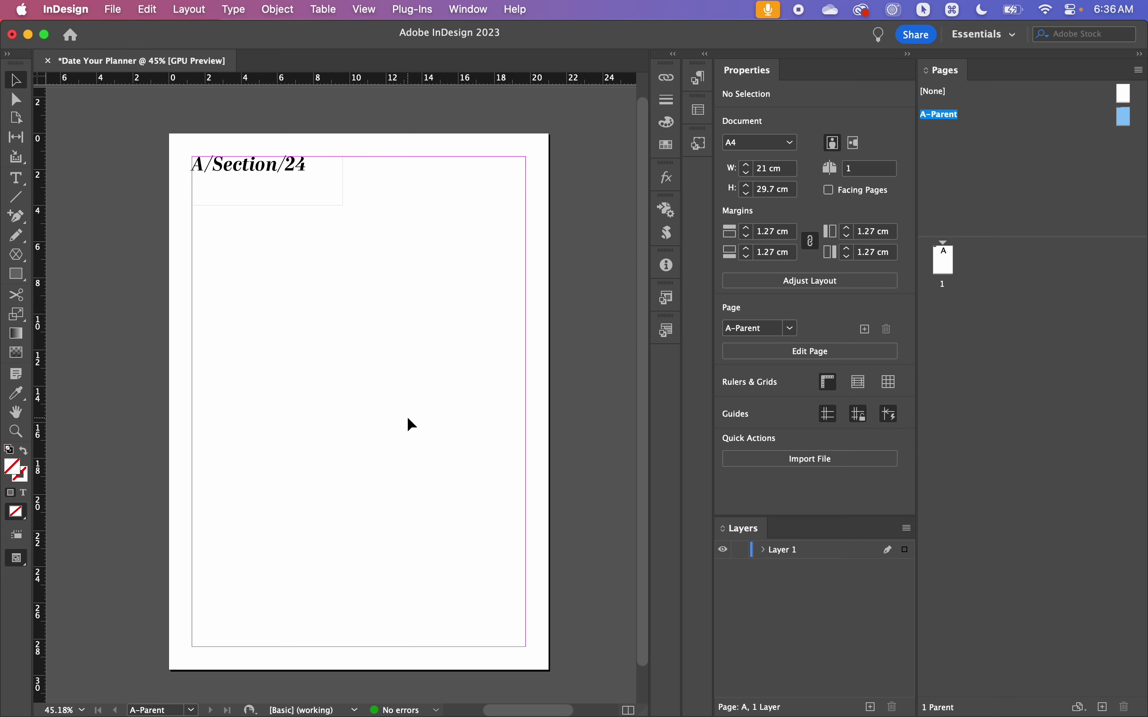
Set page 1's section options to start numbering at 1, with section prefix jan and section marker 1
double_click(945, 260)
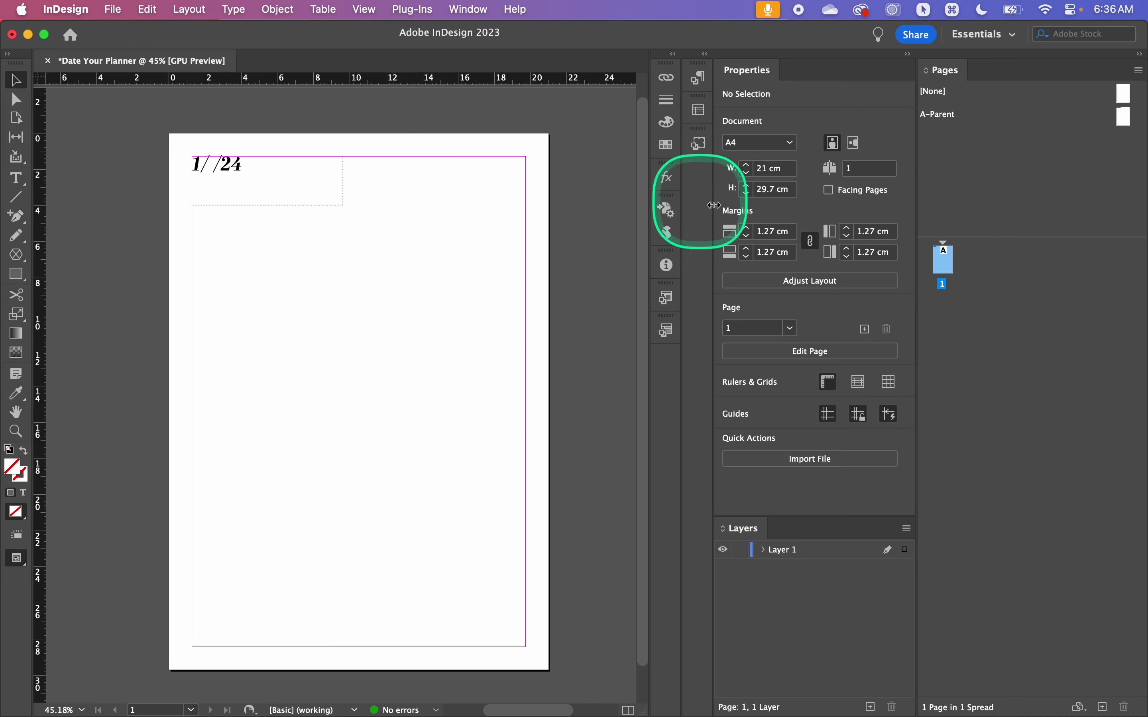
ctrl+click(944, 262)
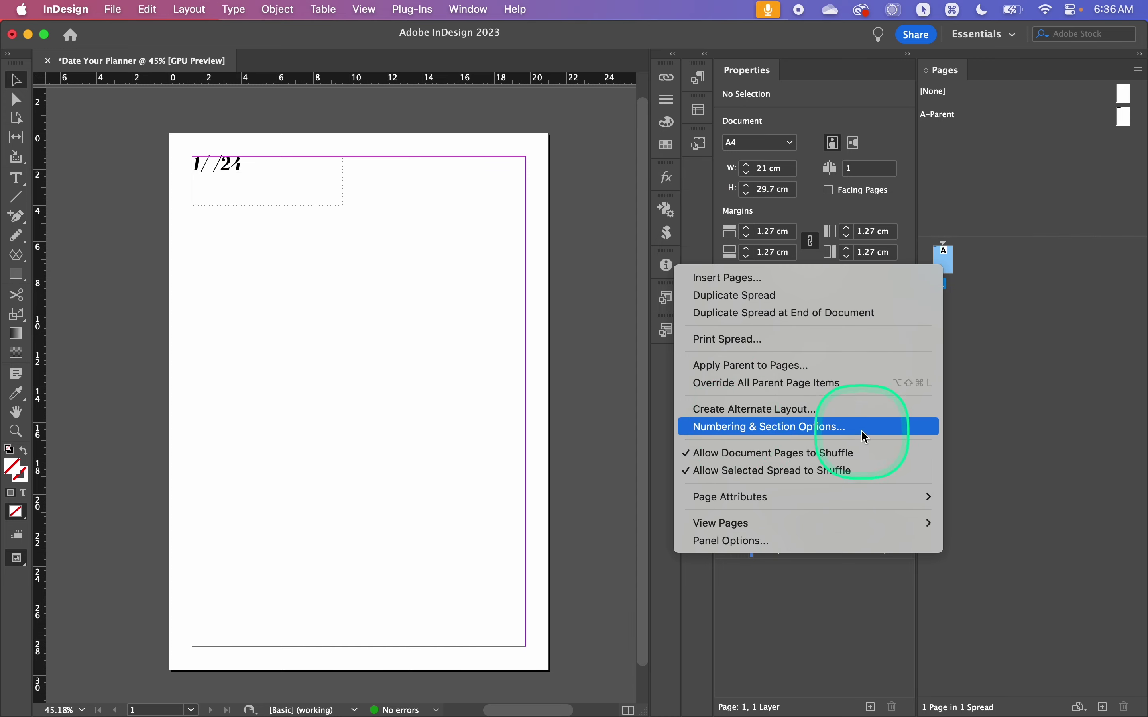
click(780, 427)
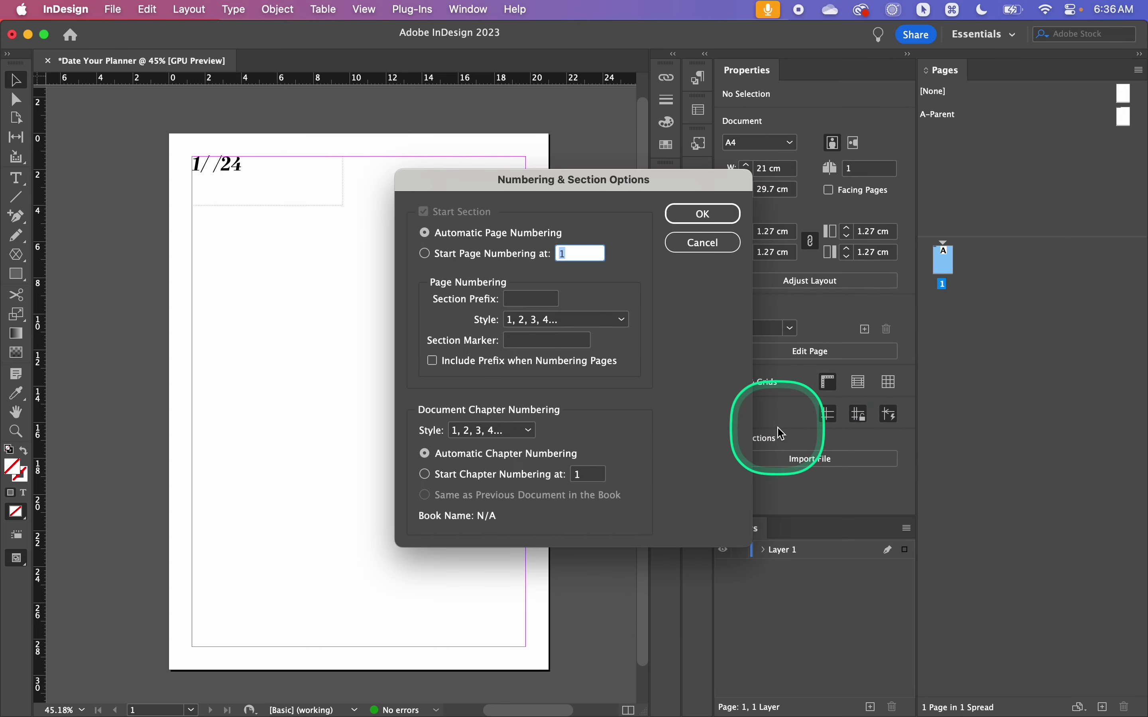
click(426, 256)
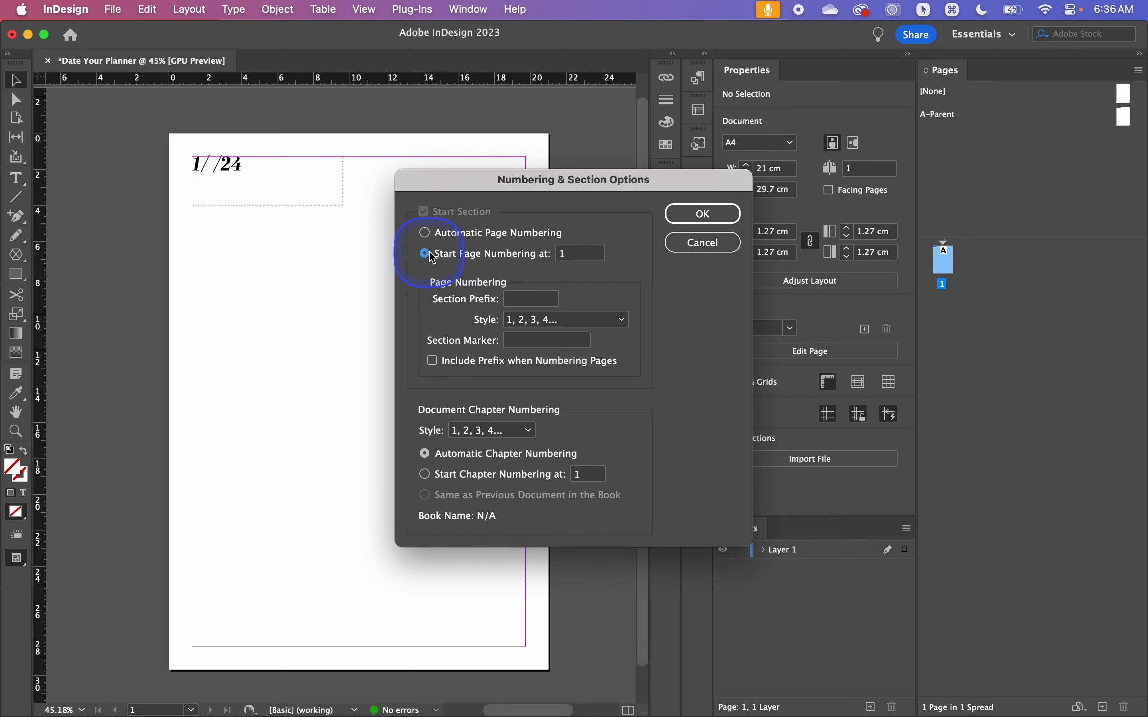
click(530, 299)
text(jan)
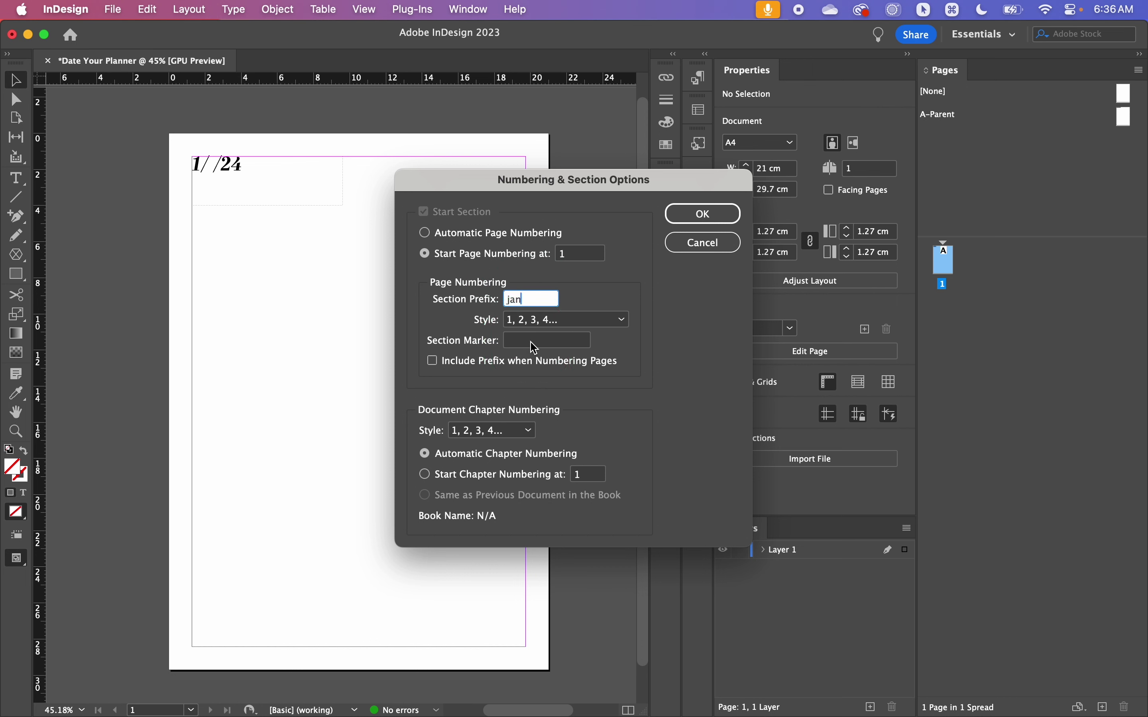
click(566, 341)
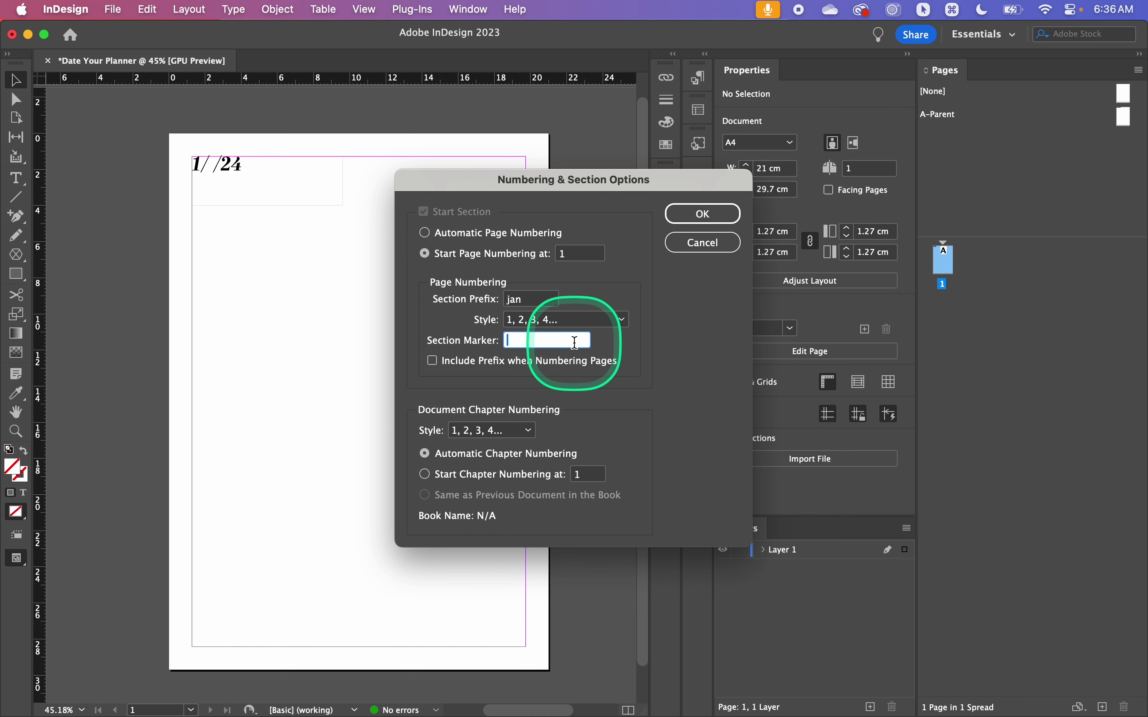
text(1)
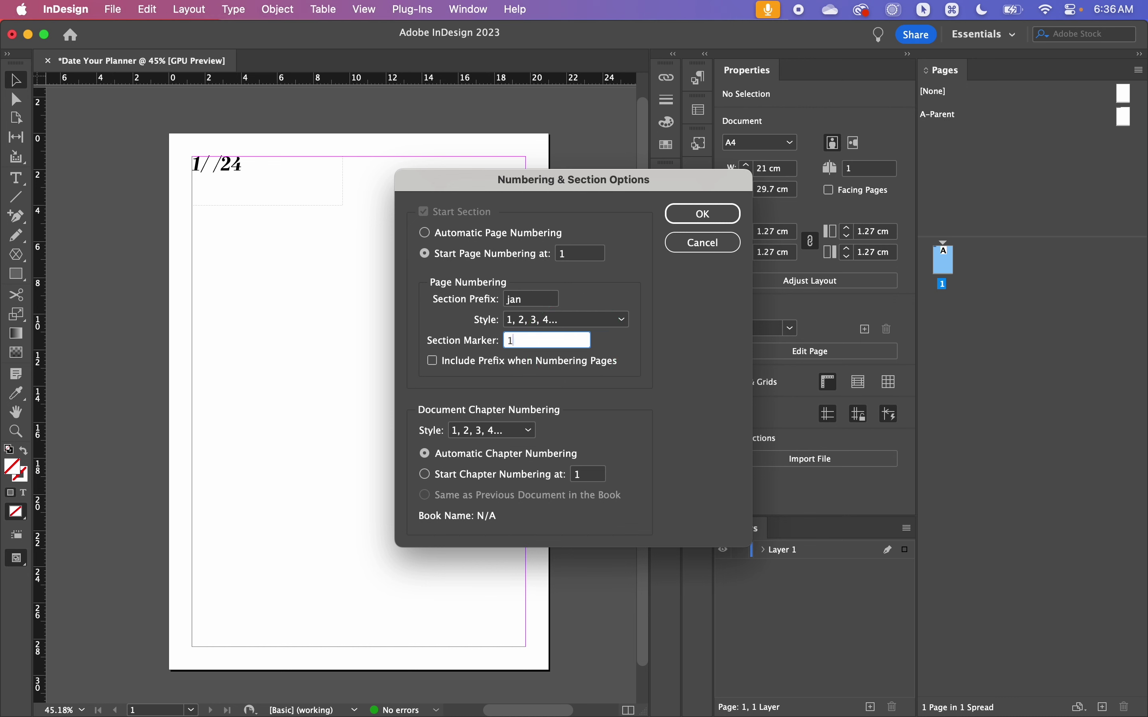
click(719, 216)
Insert 30 pages based on A-Parent after page jan1
scroll(200, 180, up, 5)
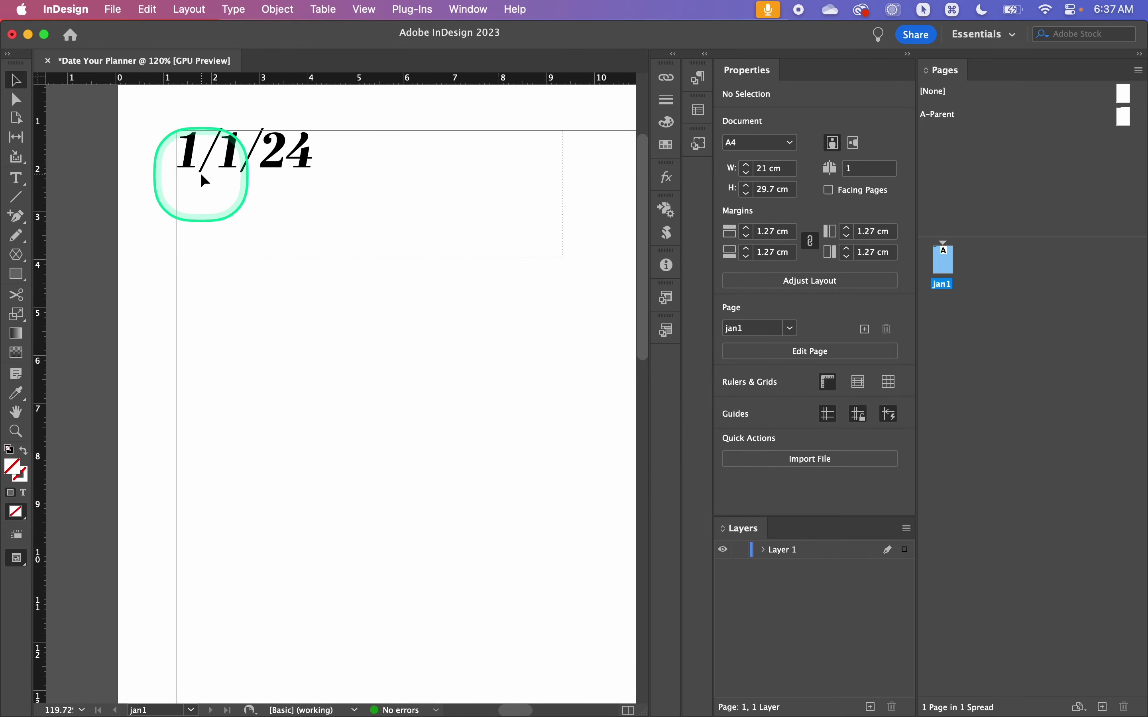
scroll(204, 181, up, 3)
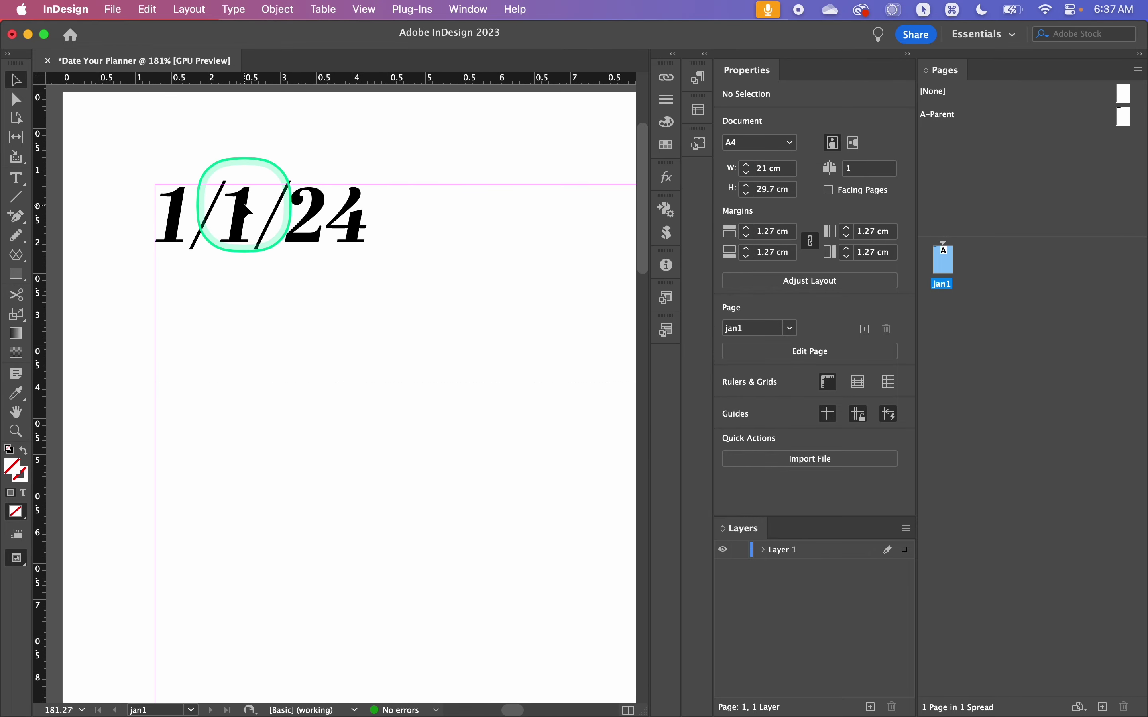
scroll(244, 211, down, 10)
scroll(346, 304, up, 2)
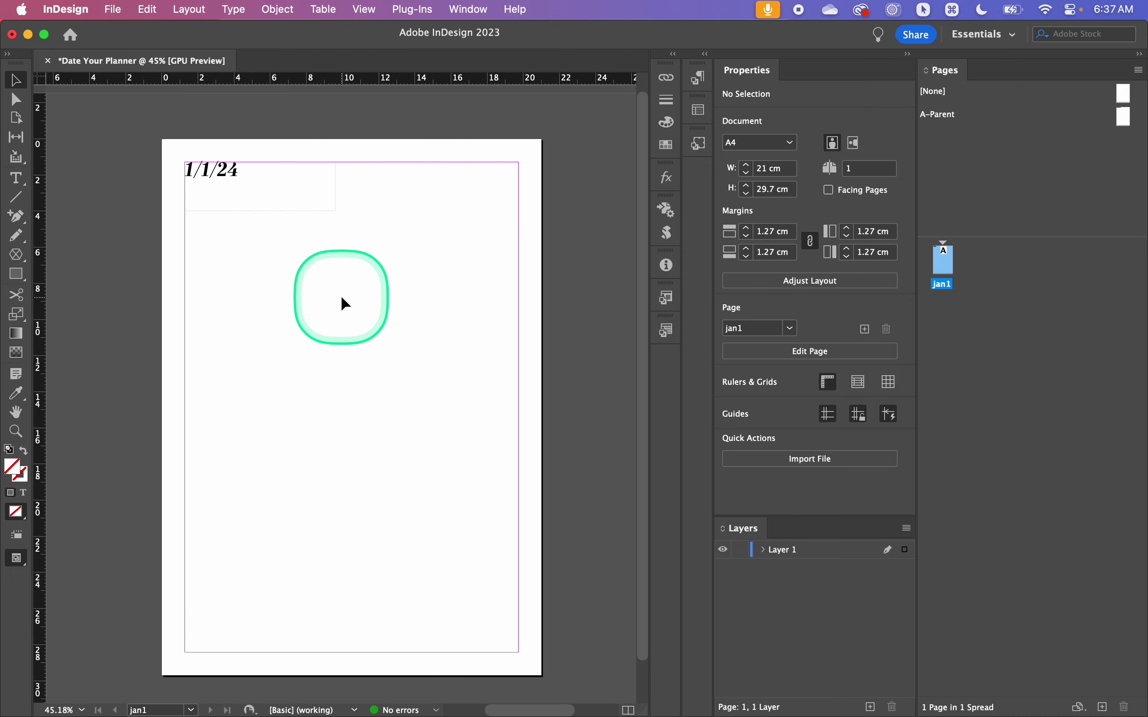
scroll(342, 298, down, 1)
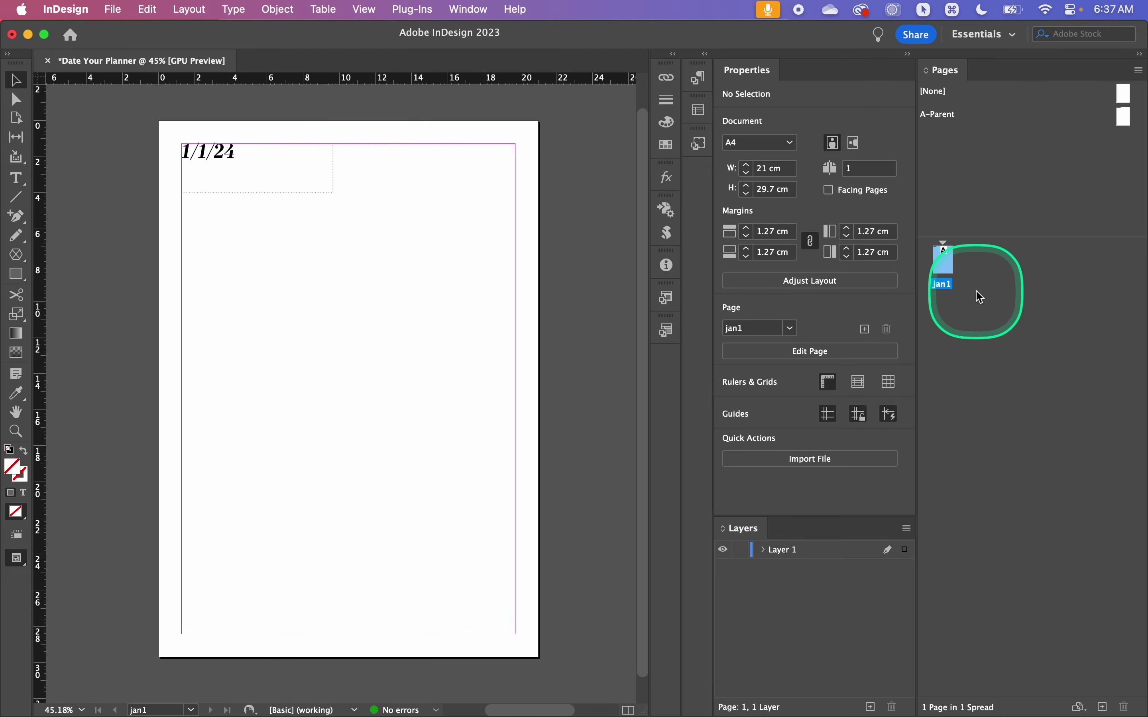
ctrl+click(1012, 266)
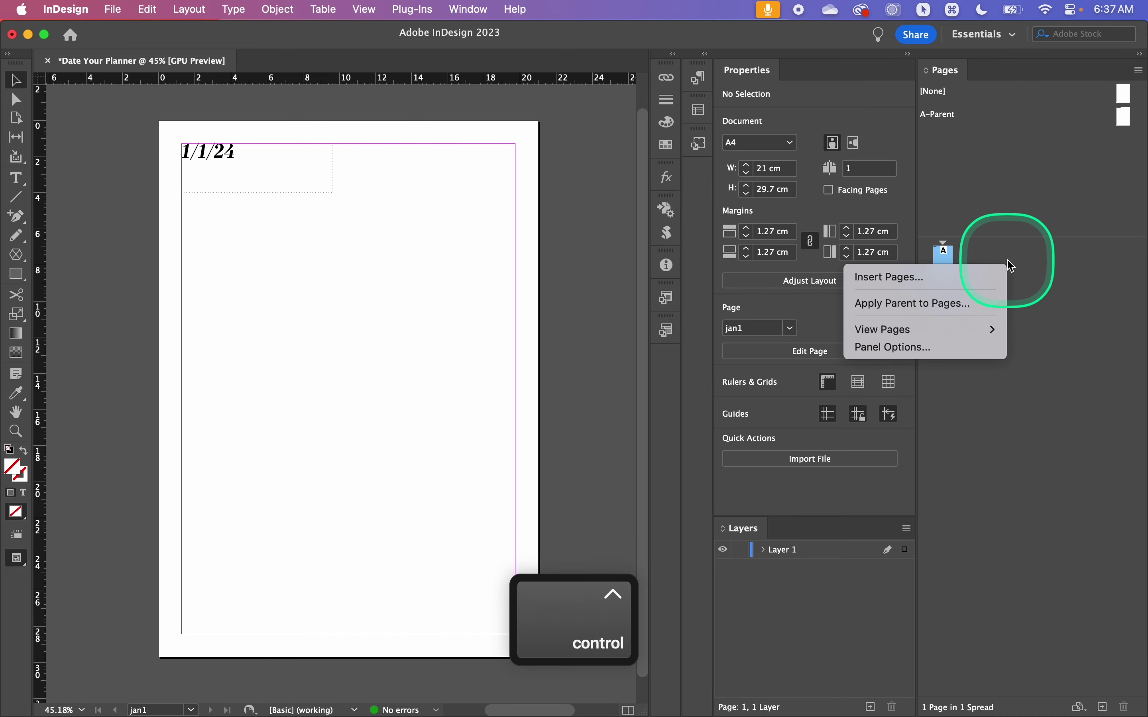
click(901, 278)
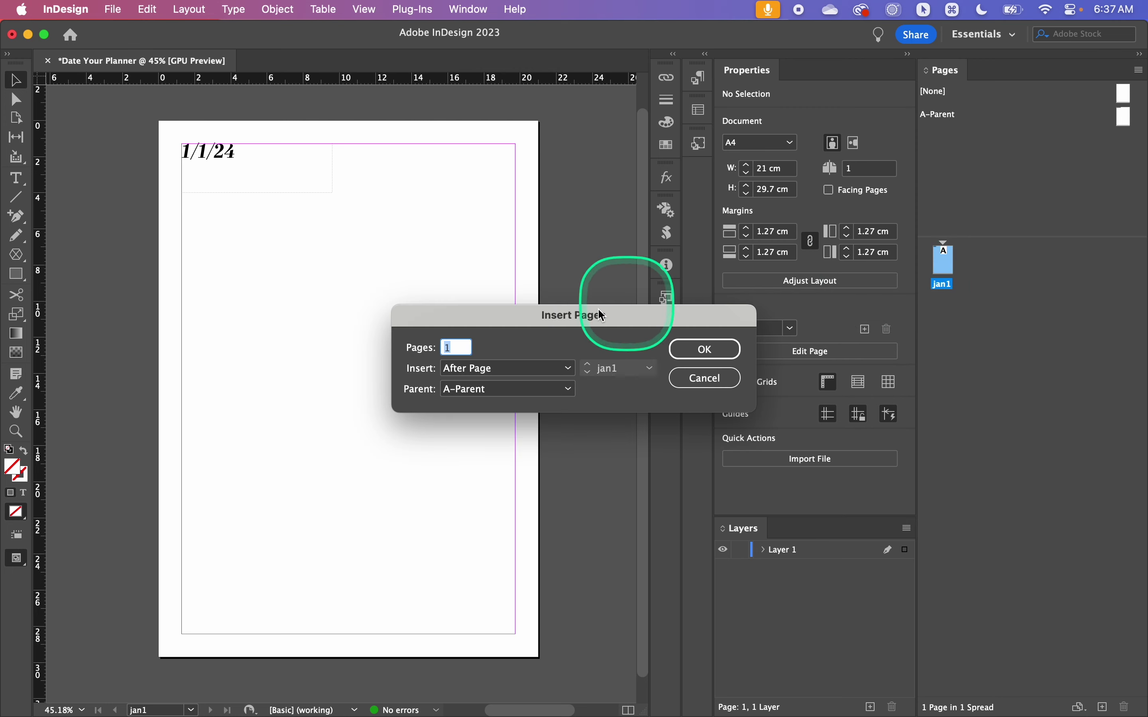
text(30)
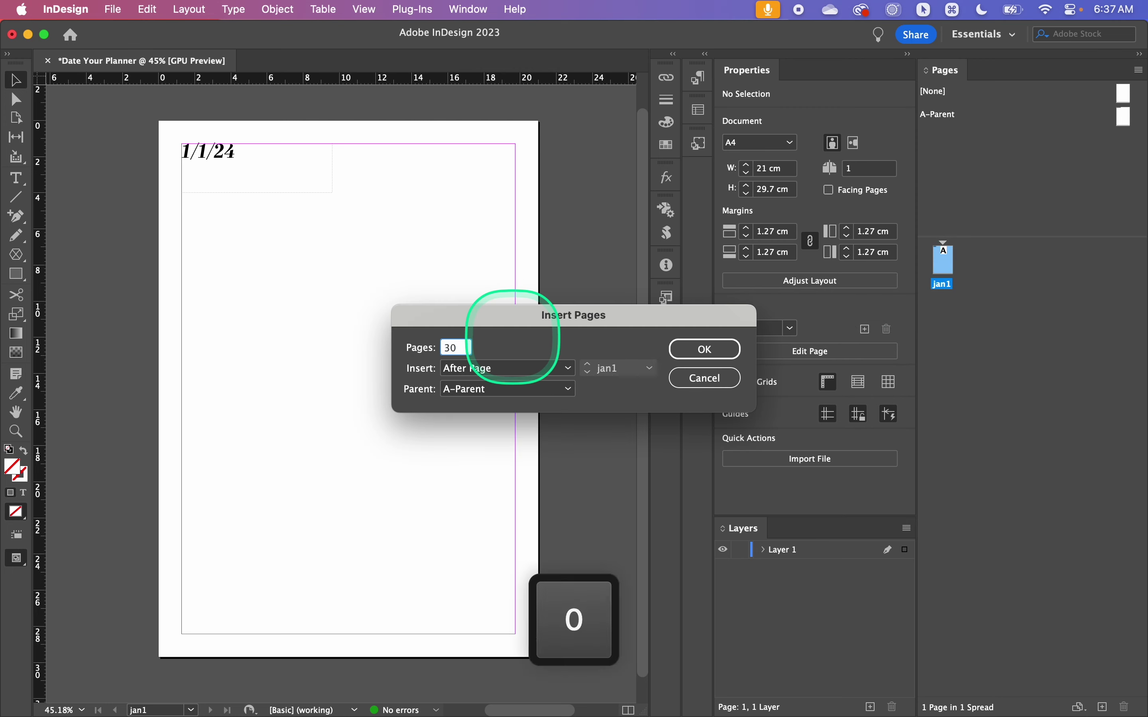
click(686, 352)
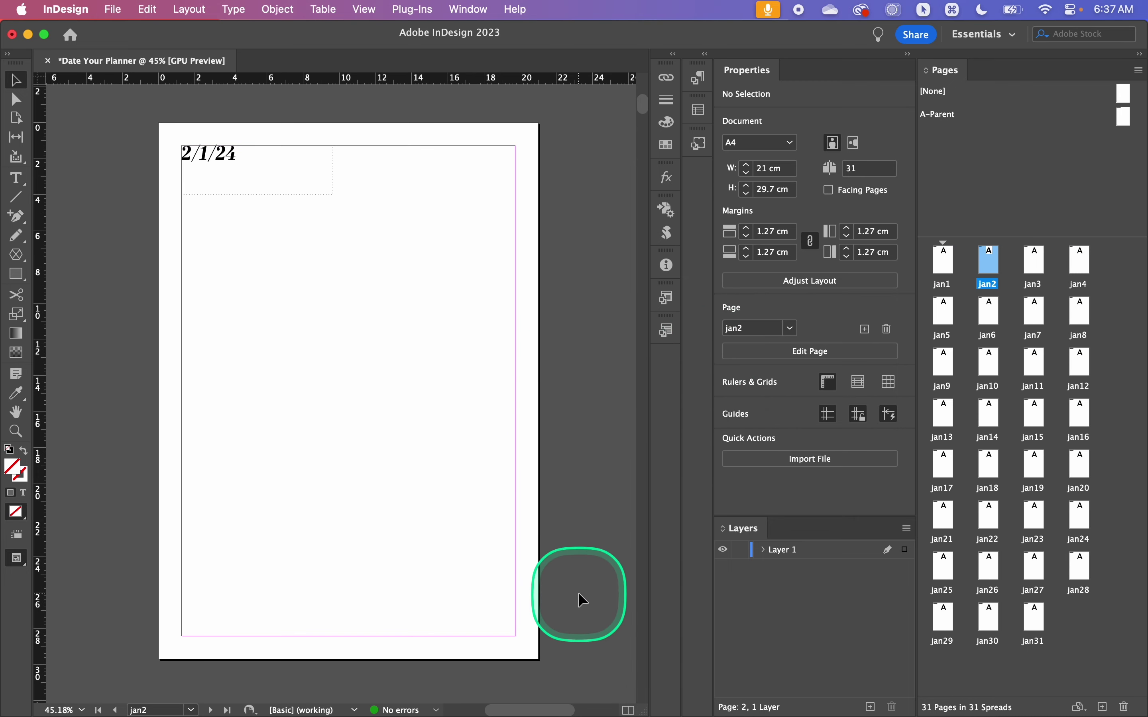
Check the date on page jan31 and add one page after it
double_click(1035, 623)
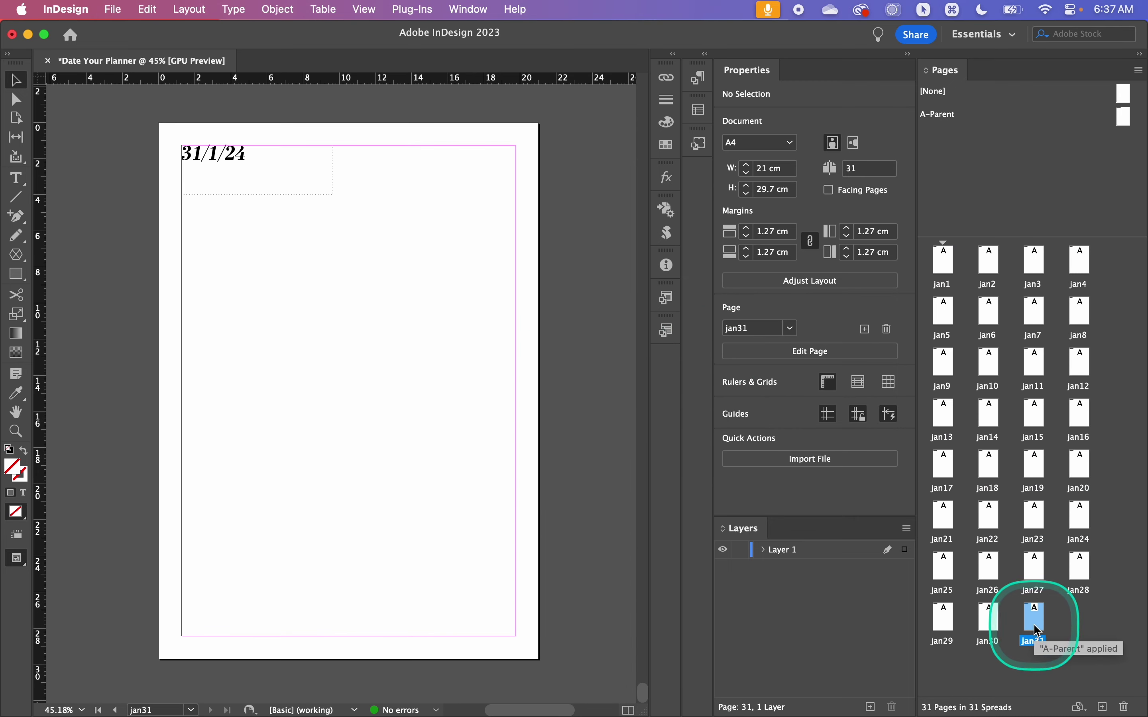
scroll(387, 553, up, 10)
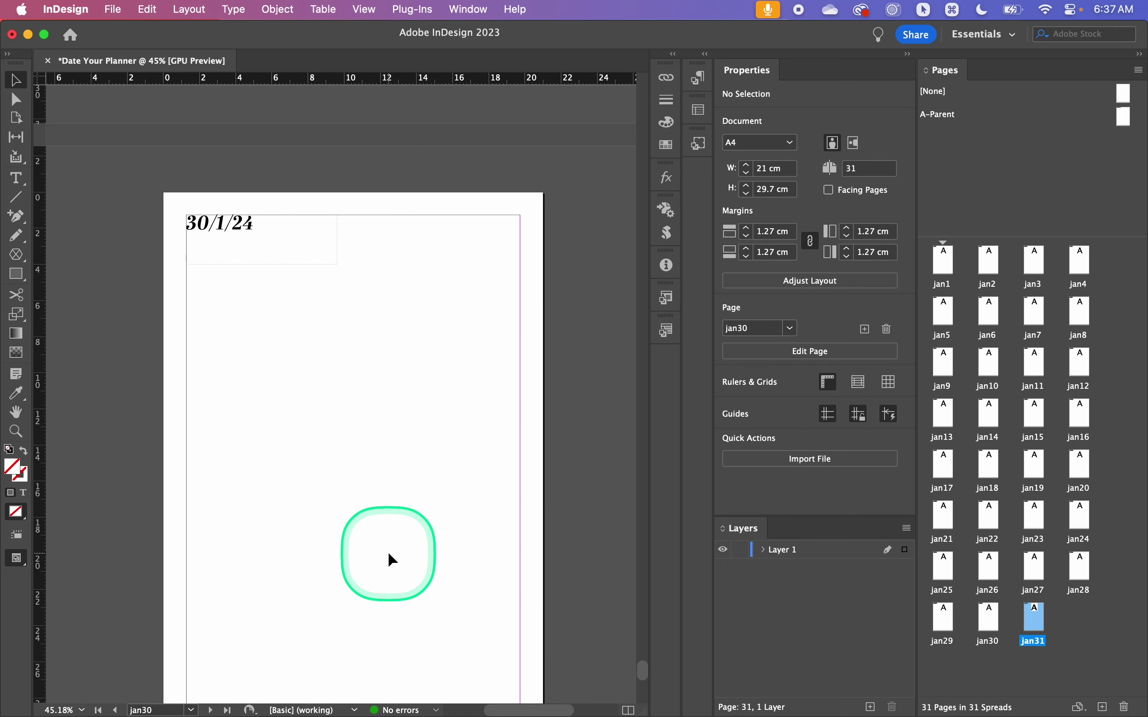
scroll(388, 553, down, 10)
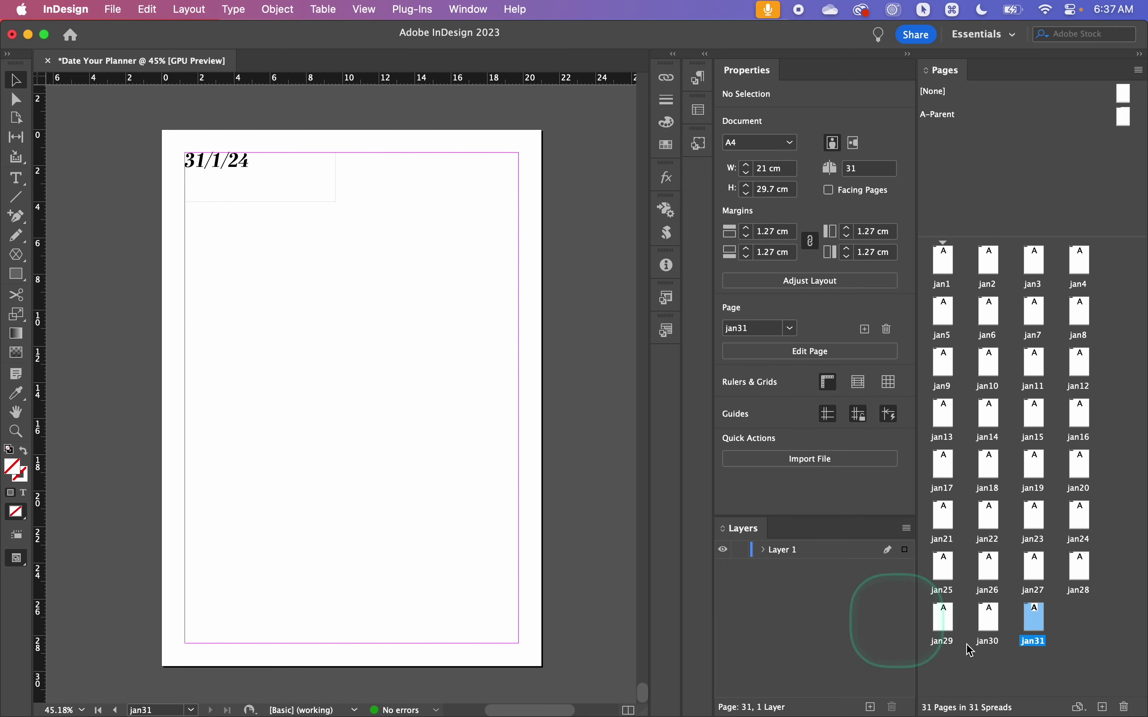
click(1105, 707)
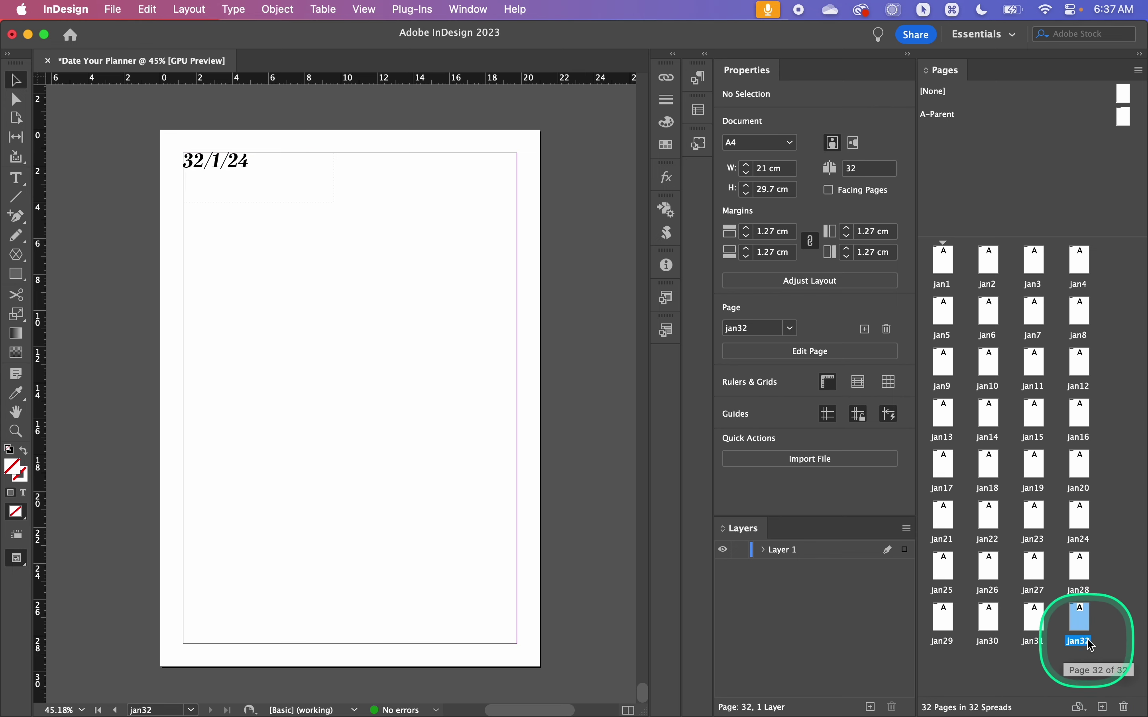
Start a new section on the page after jan31, numbering from 1, with section prefix feb and section marker 2
ctrl+click(1086, 626)
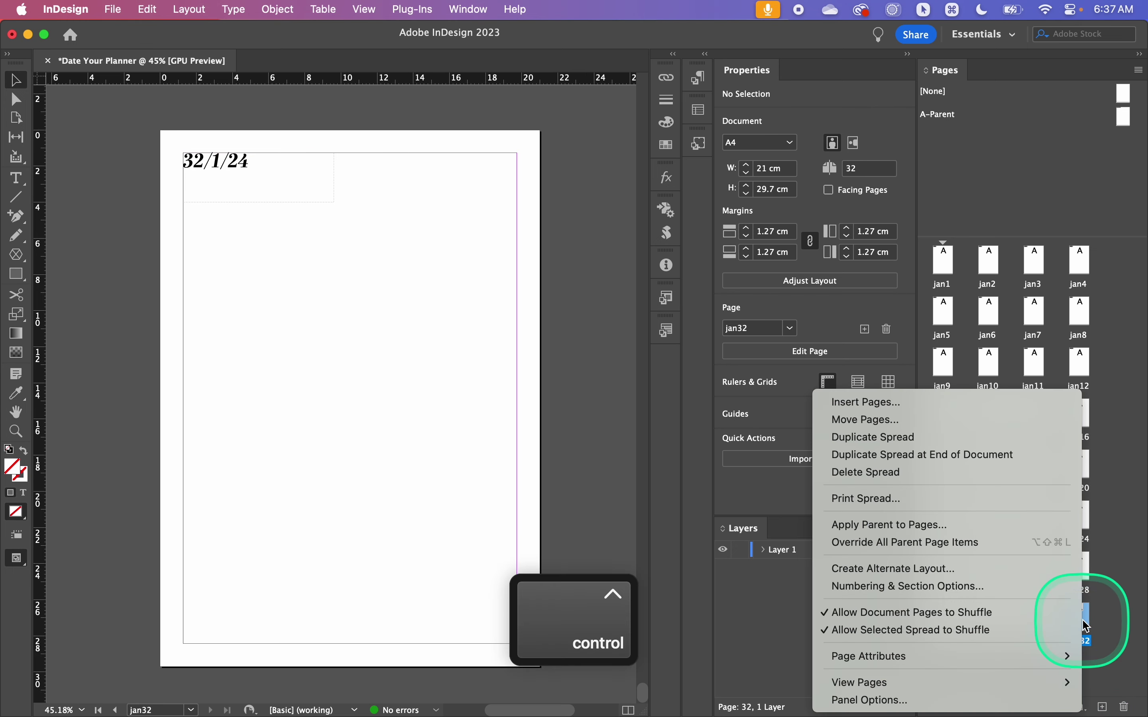
click(971, 590)
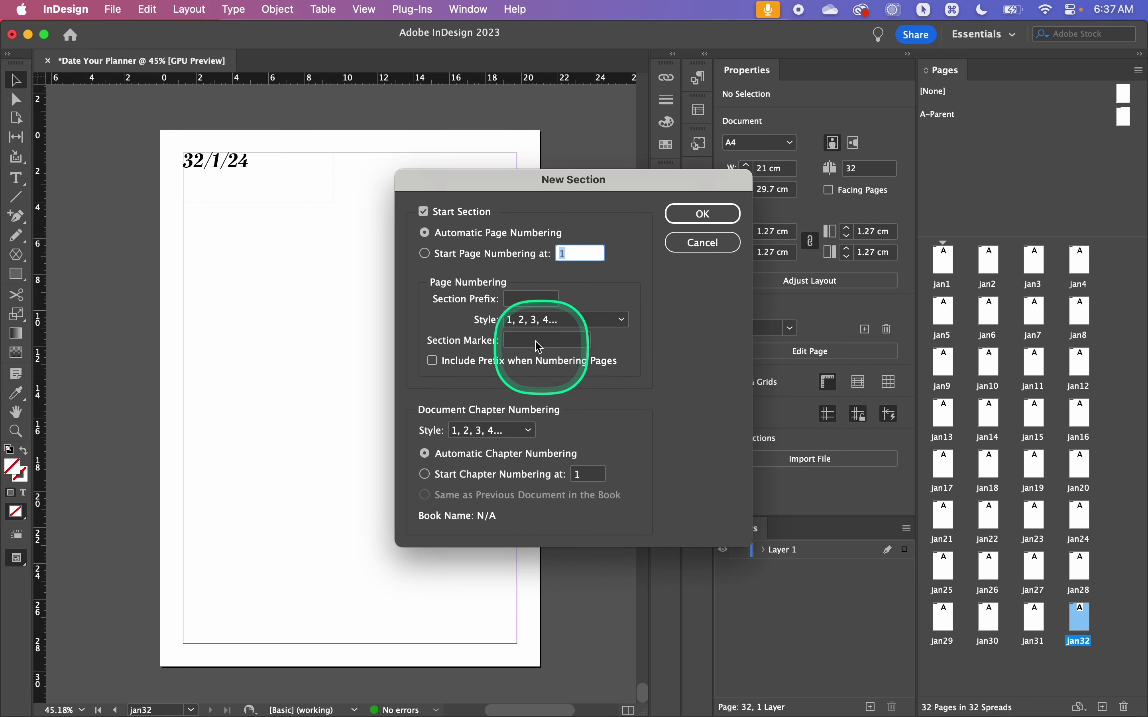
click(433, 257)
click(526, 300)
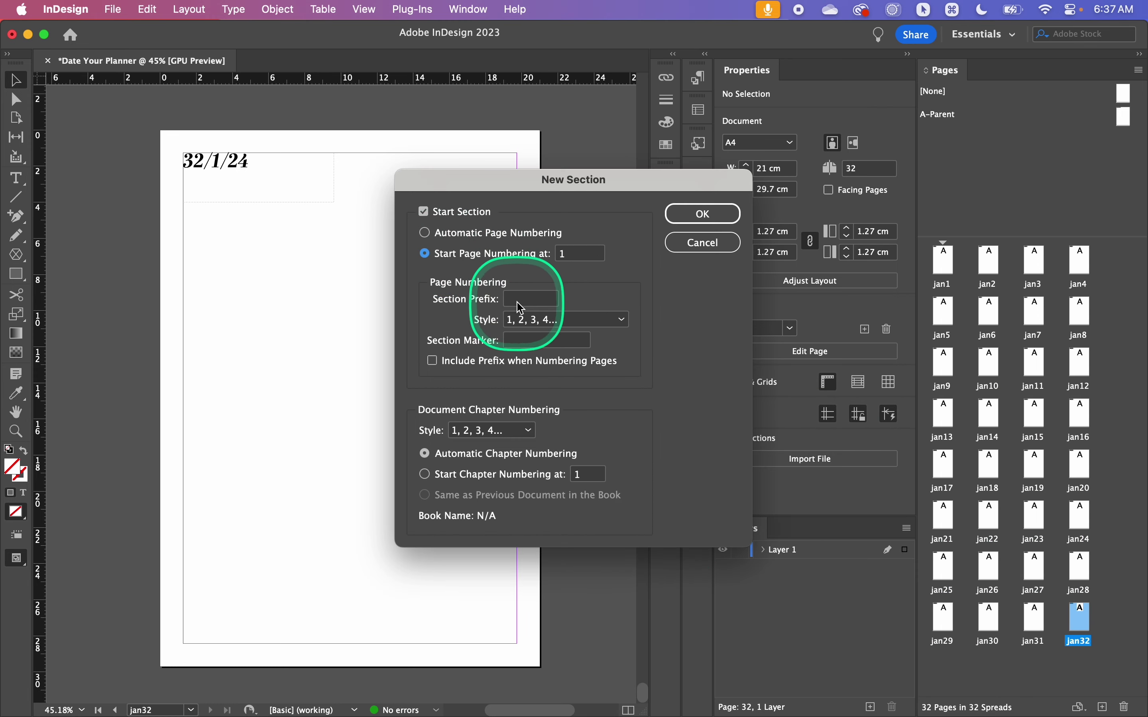
text(feb)
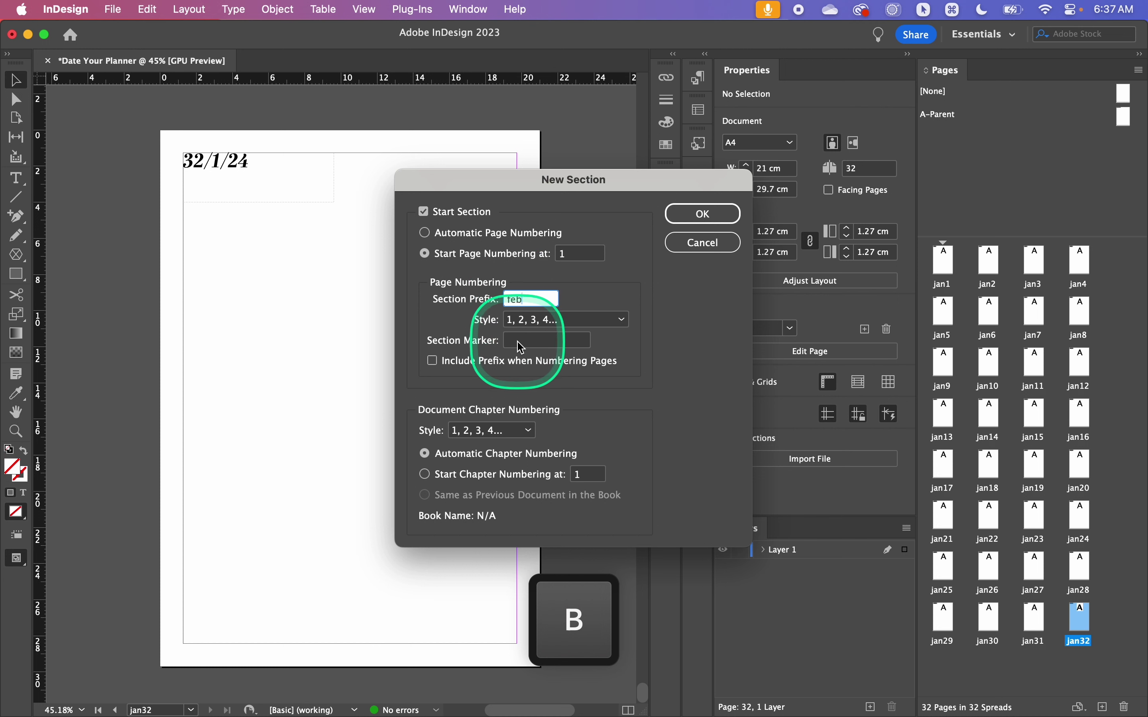
click(519, 341)
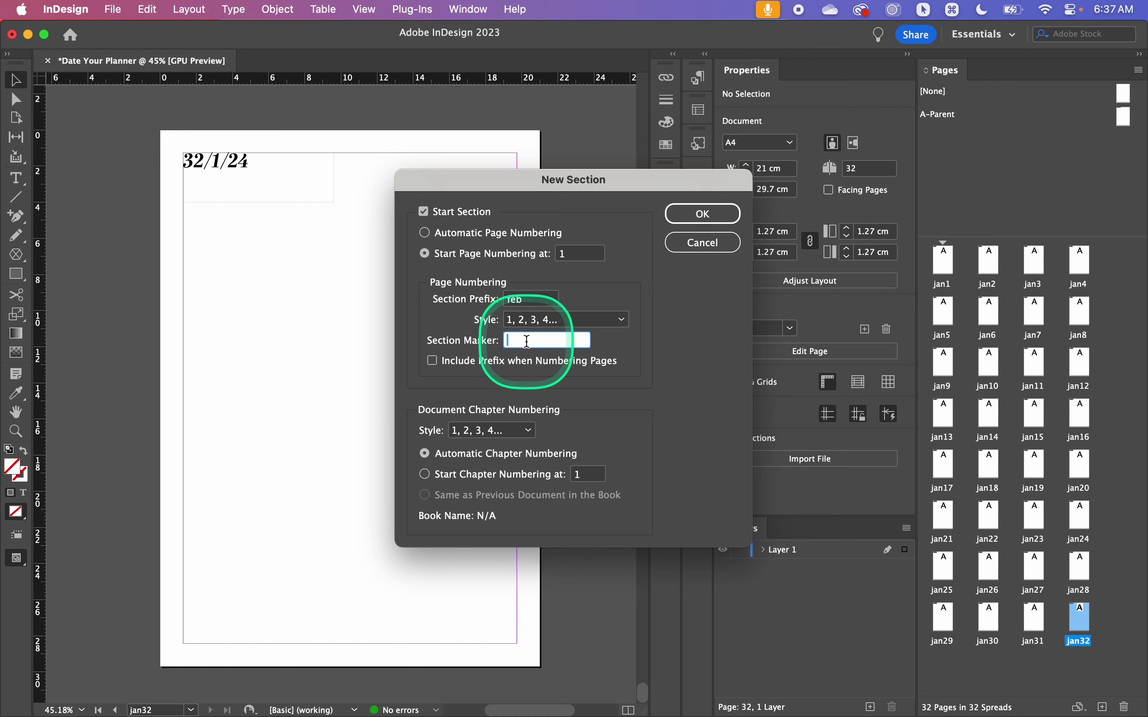
text(2)
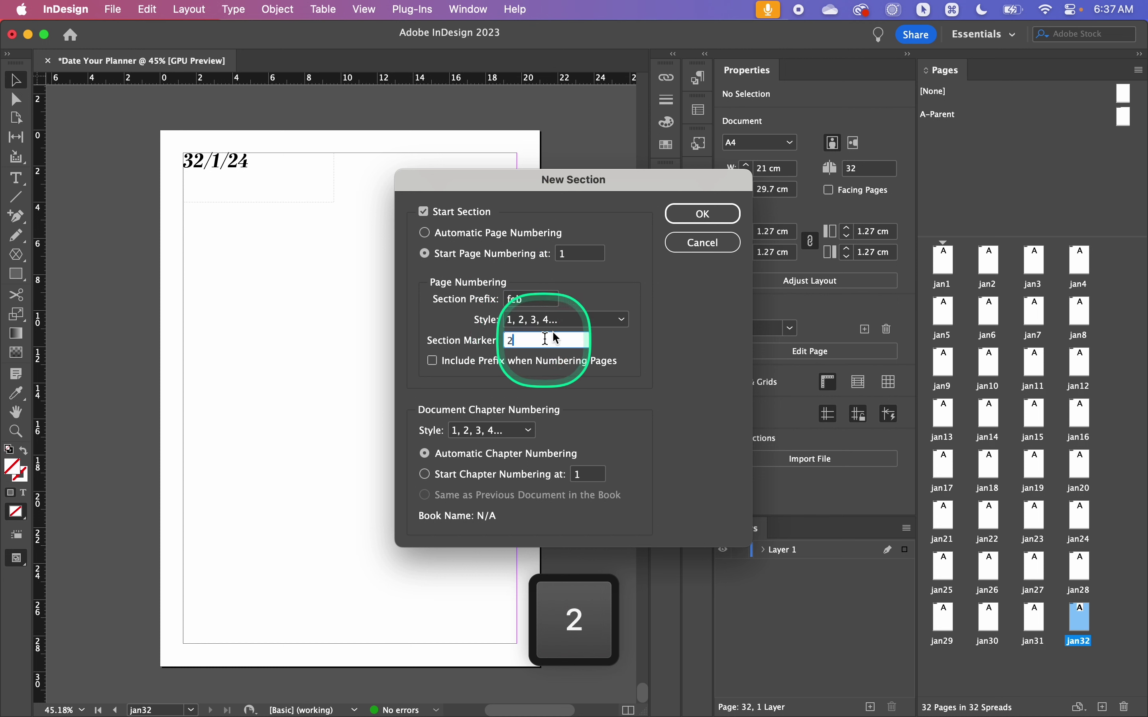
click(702, 216)
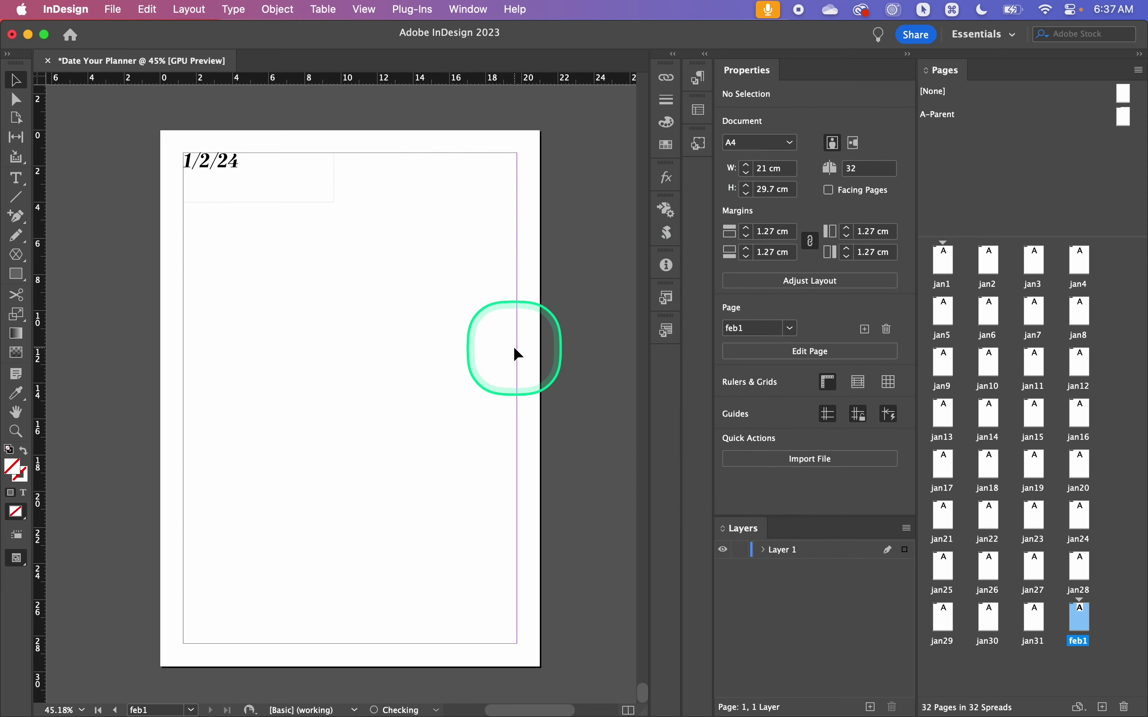
Insert 28 pages based on A-Parent after page feb1 and check the date on the last one
ctrl+click(1124, 631)
click(1001, 613)
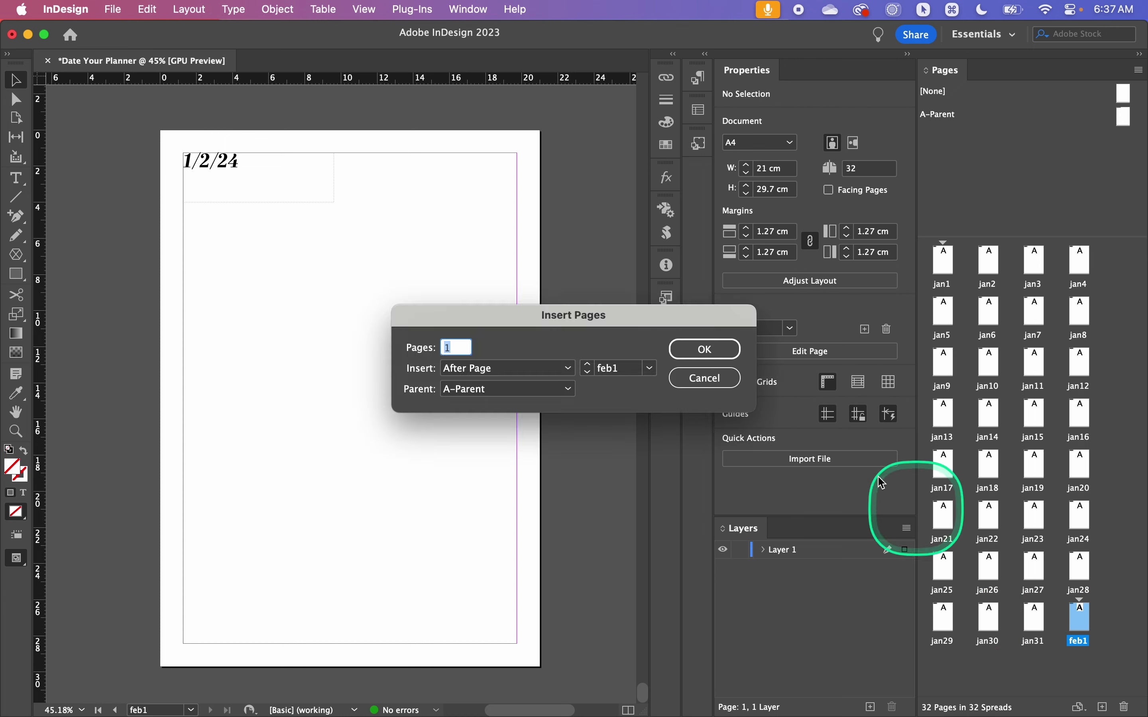
text(28)
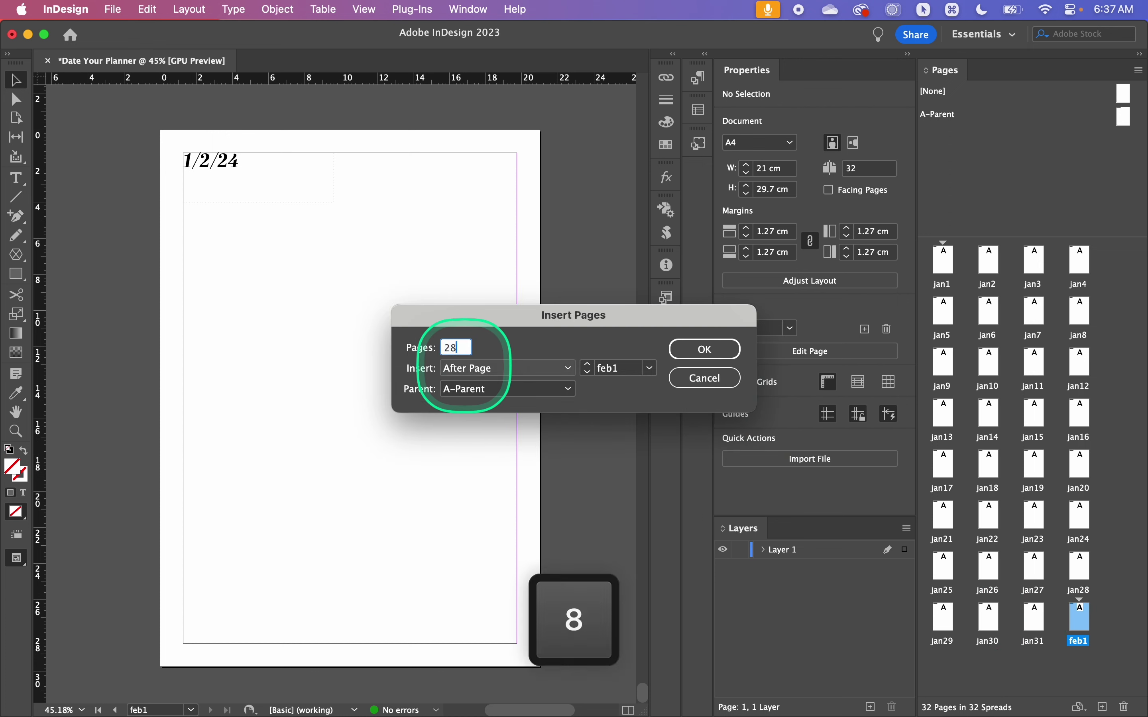
key(Return)
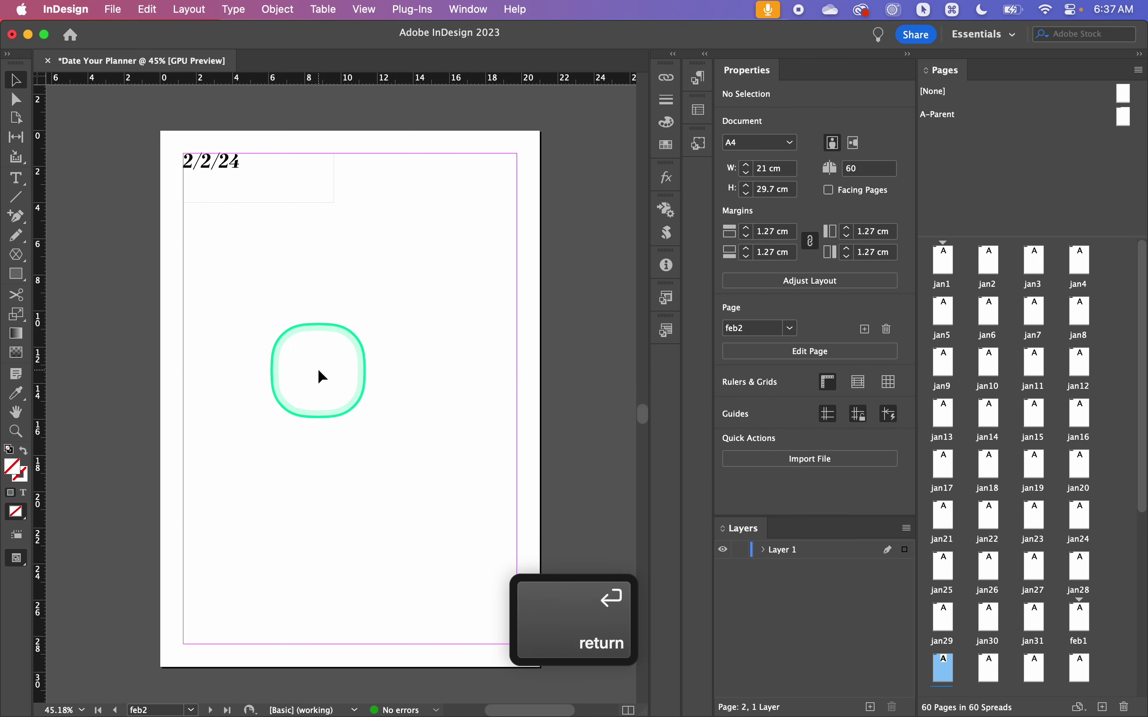
scroll(1118, 580, down, 5)
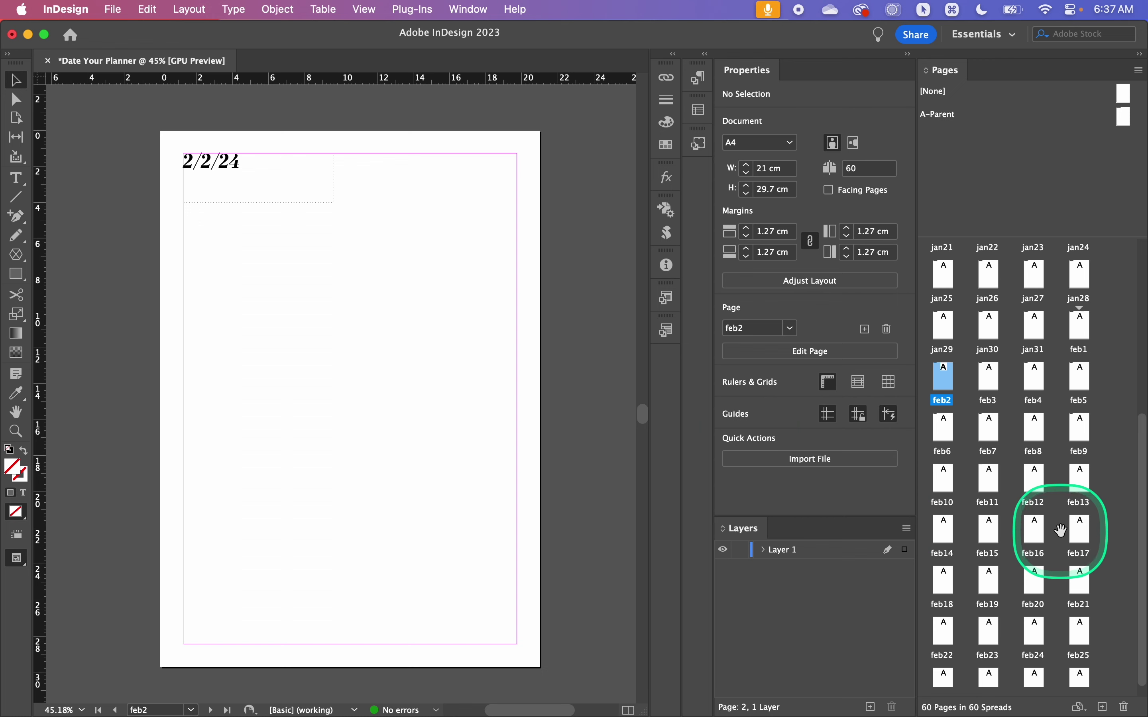
double_click(1088, 678)
scroll(324, 556, down, 2)
scroll(324, 556, up, 1)
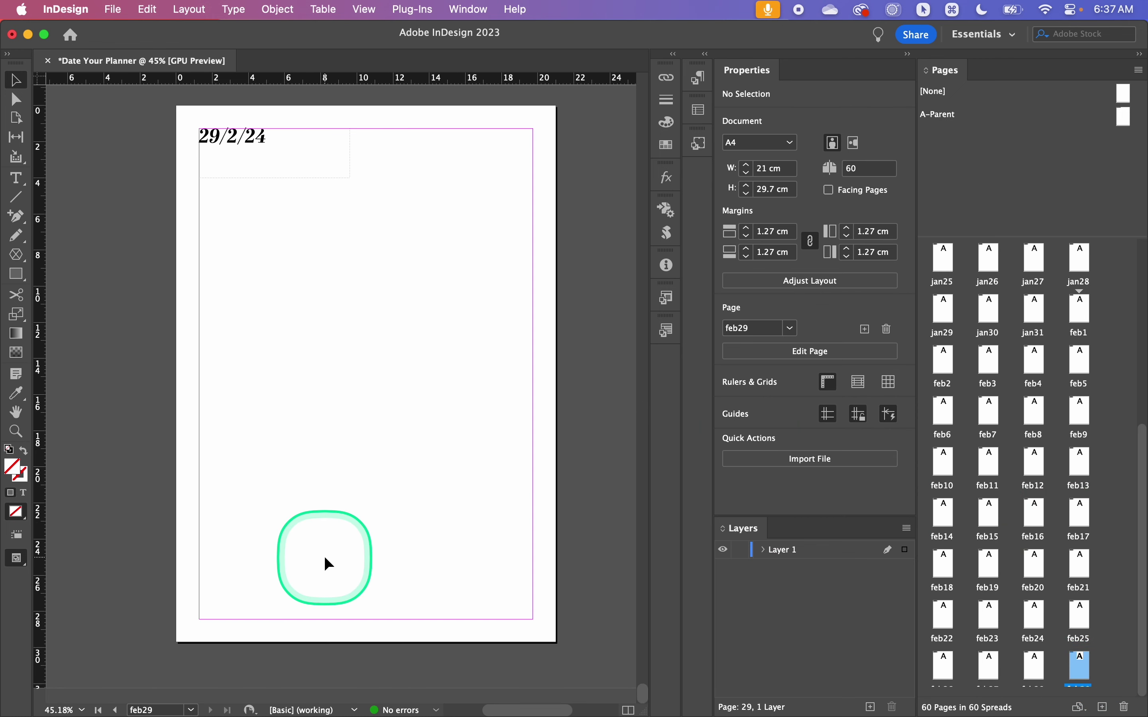
Arrange the page thumbnails in a single vertical column and return them to rows of four
scroll(1045, 397, up, 8)
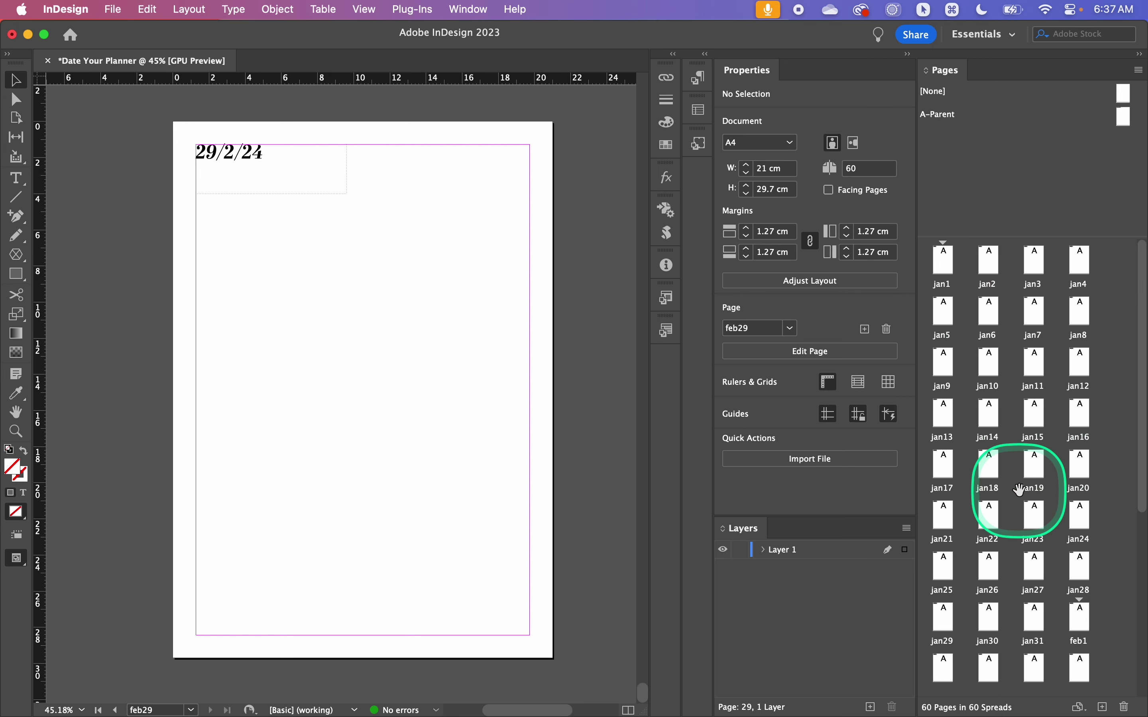
scroll(1020, 489, down, 5)
scroll(1021, 488, up, 5)
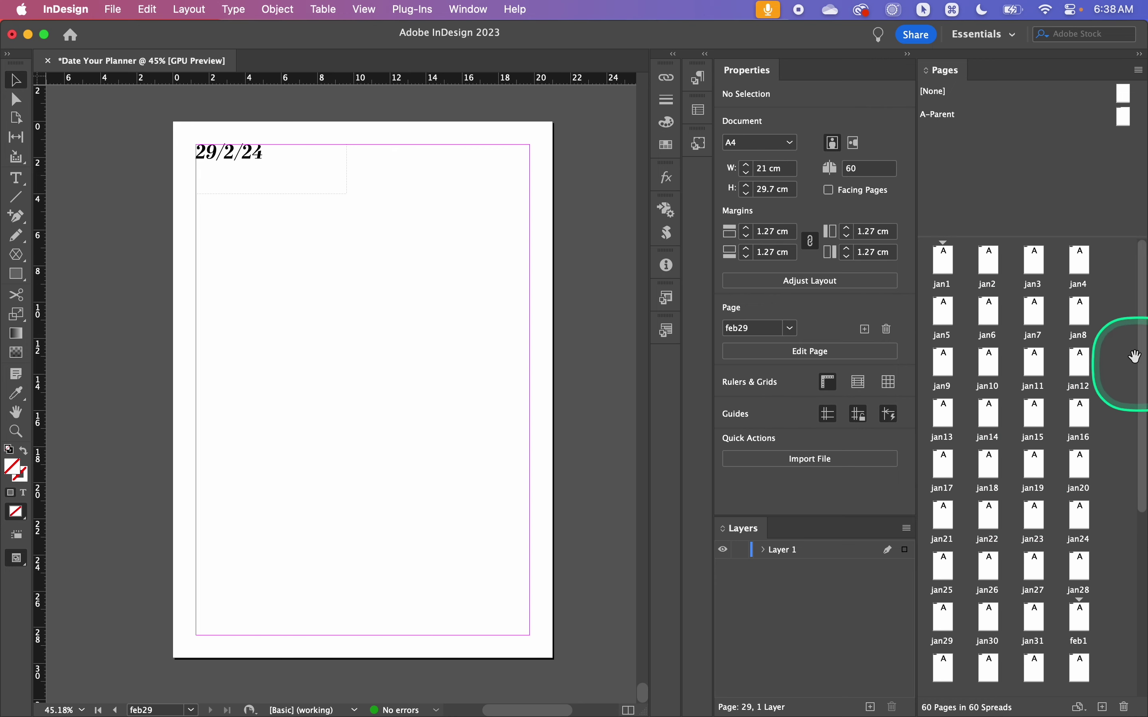
ctrl+click(1128, 315)
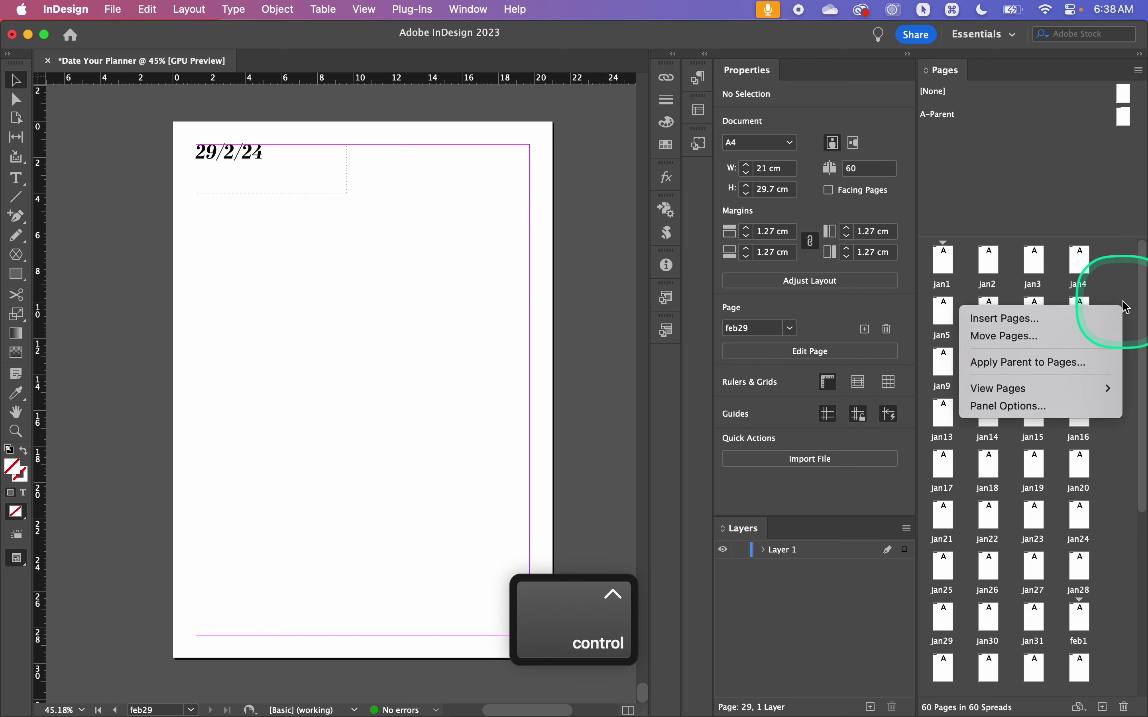
mouse_move(1025, 393)
click(896, 407)
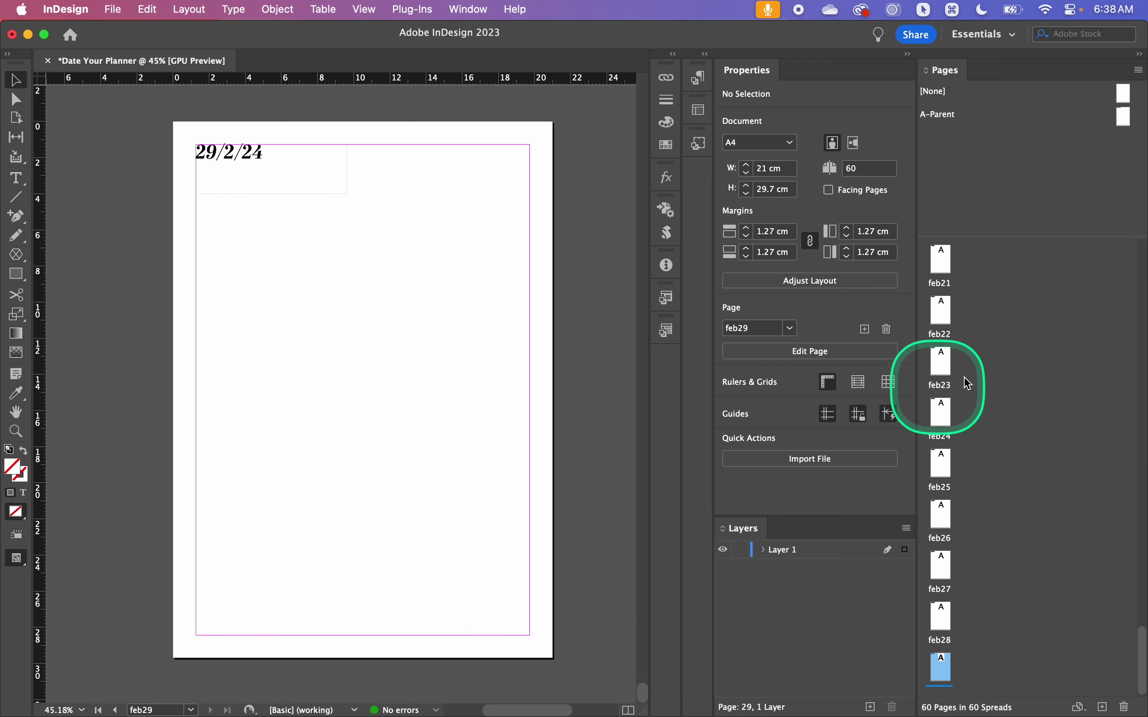
scroll(978, 375, up, 5)
scroll(977, 375, up, 2)
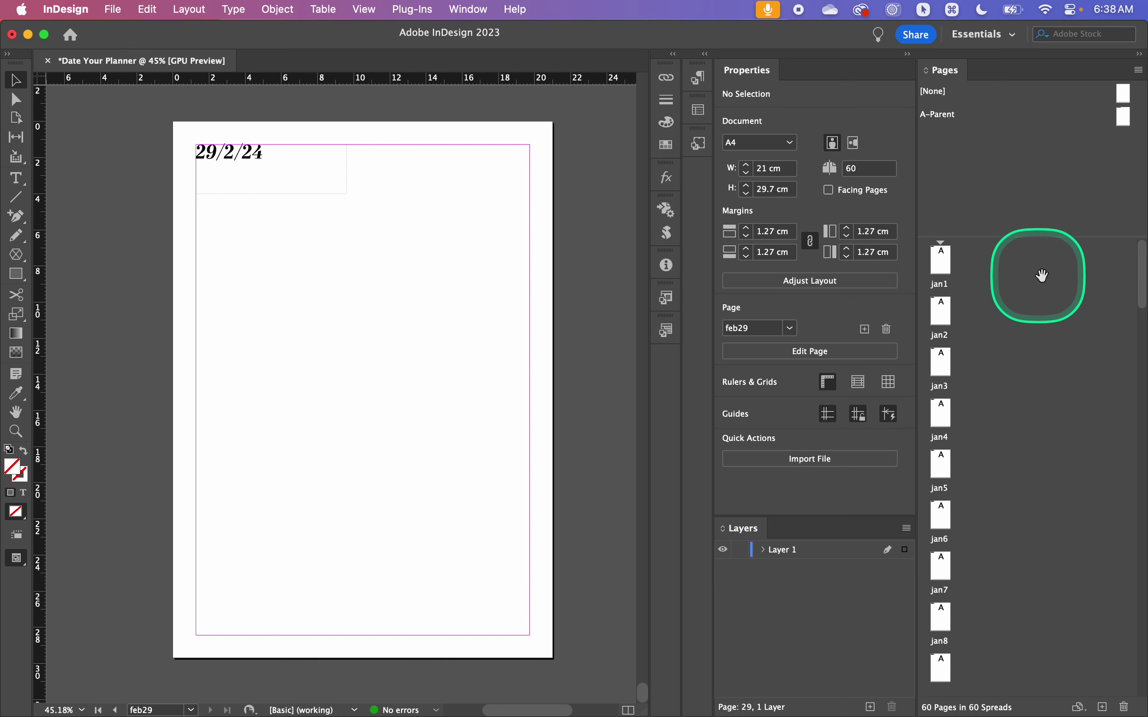
ctrl+click(1042, 275)
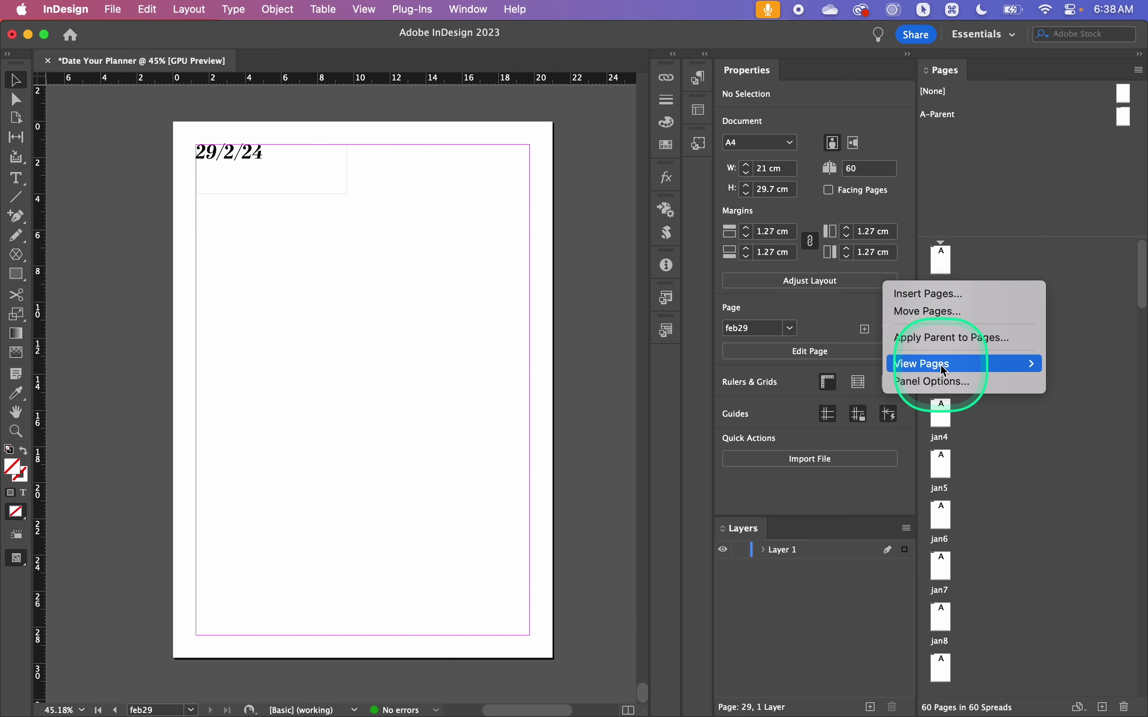
mouse_move(911, 364)
click(820, 370)
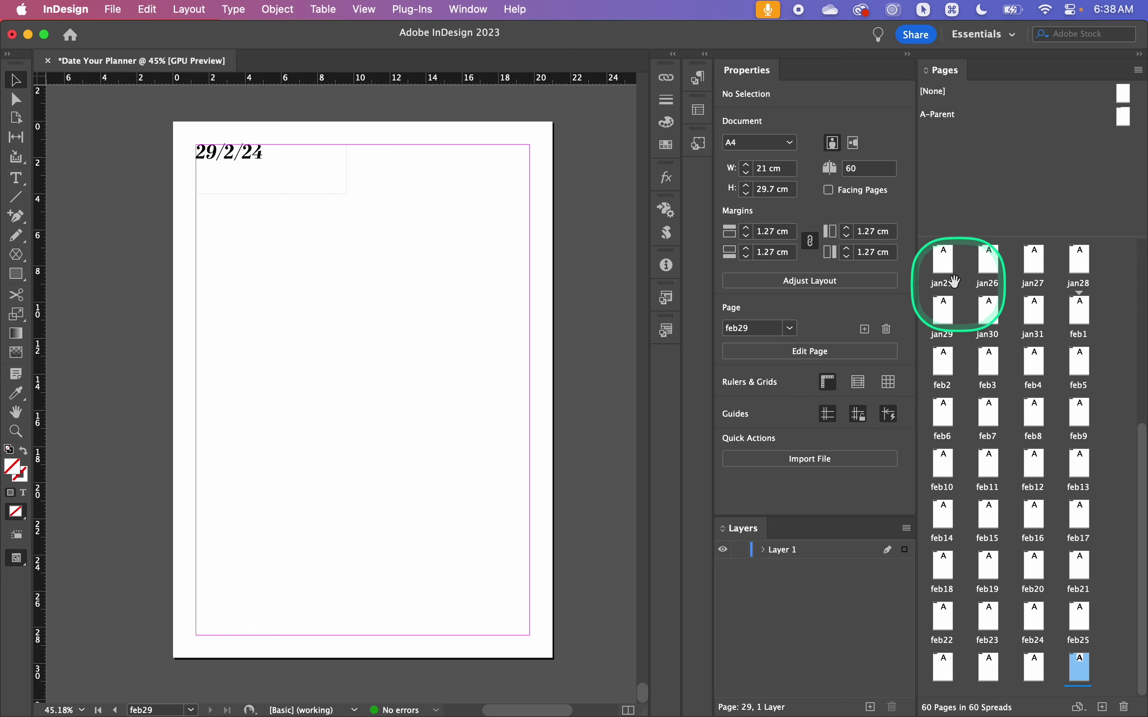
Apply the Pink color label to all January pages, jan1 to jan31, and deselect them
drag(956, 276, 1050, 576)
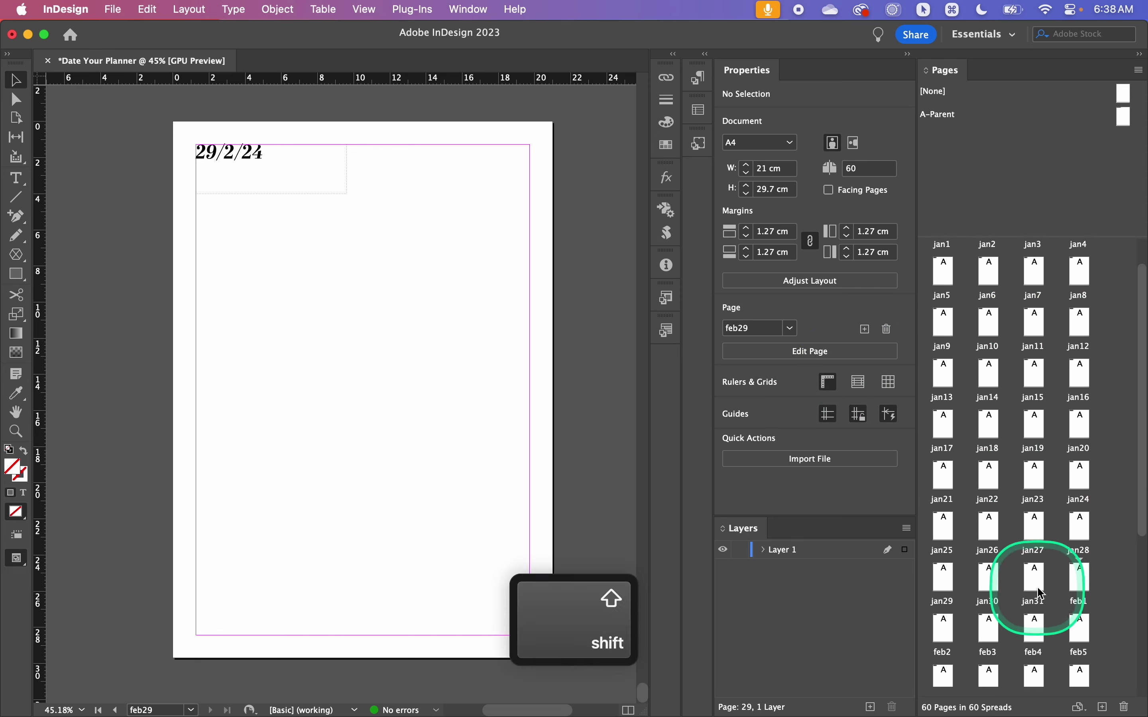
shift+click(1042, 588)
ctrl+click(1042, 589)
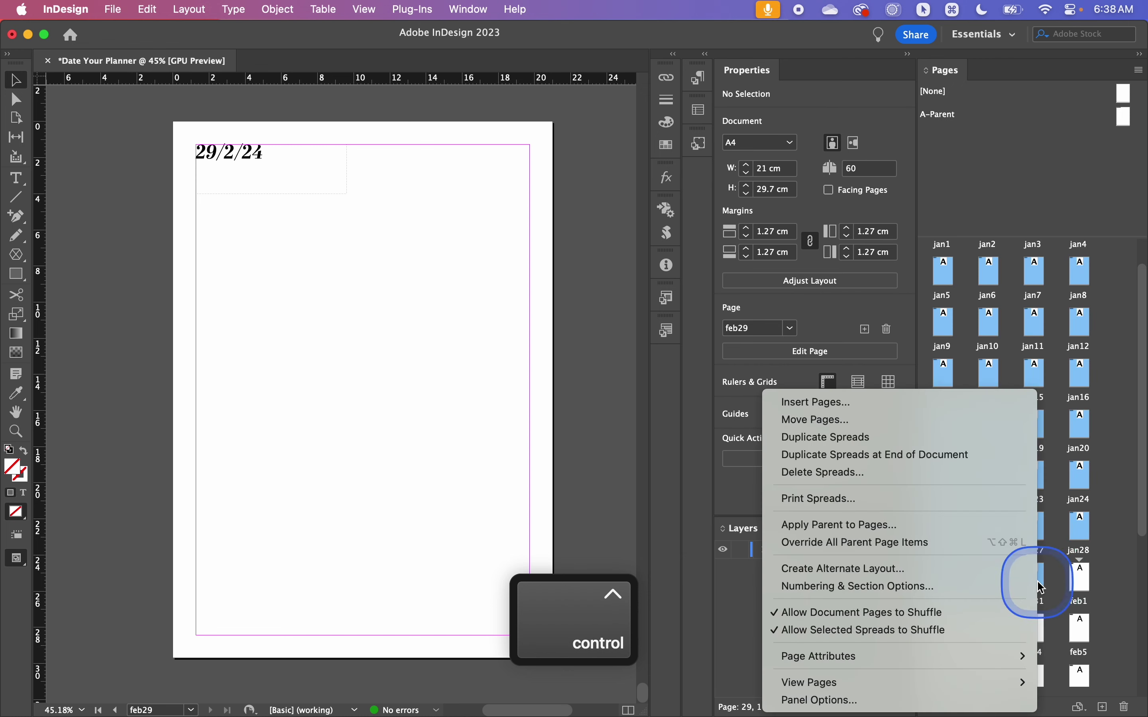
mouse_move(879, 659)
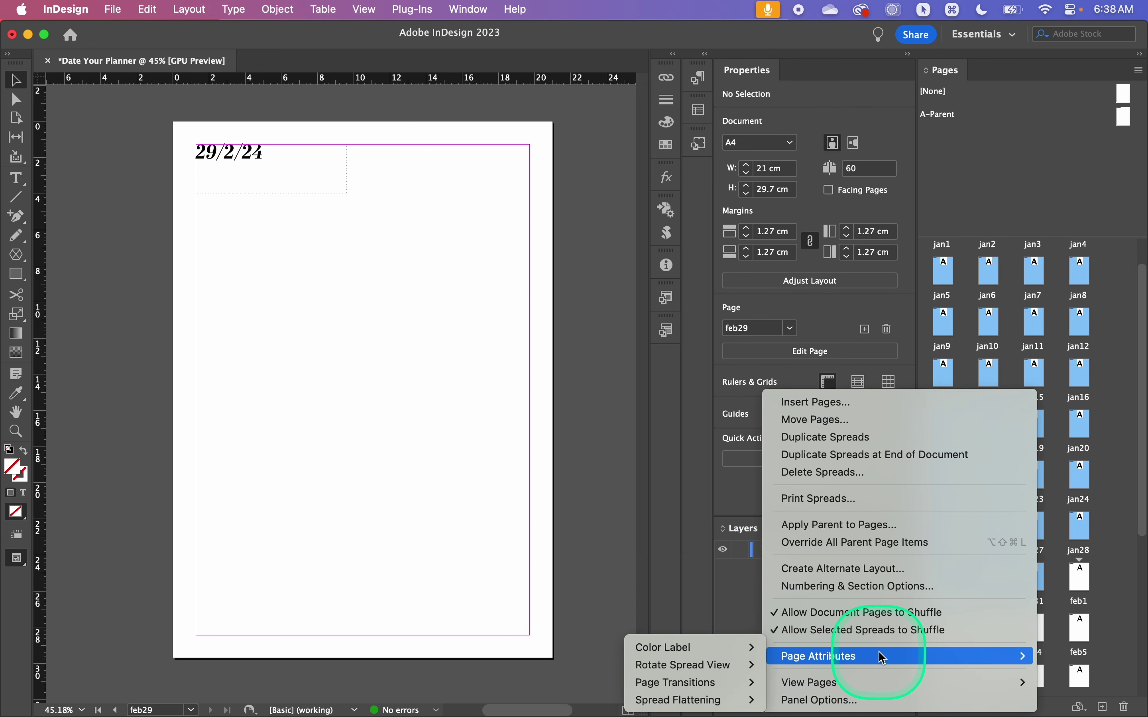
mouse_move(736, 648)
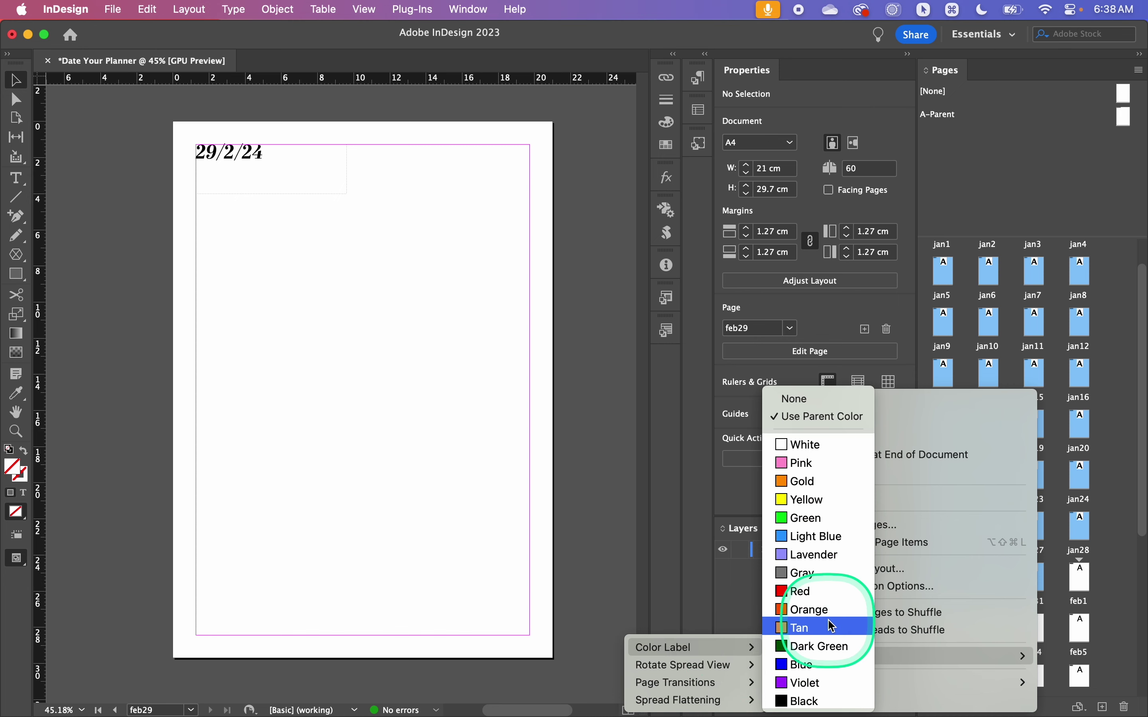
click(815, 463)
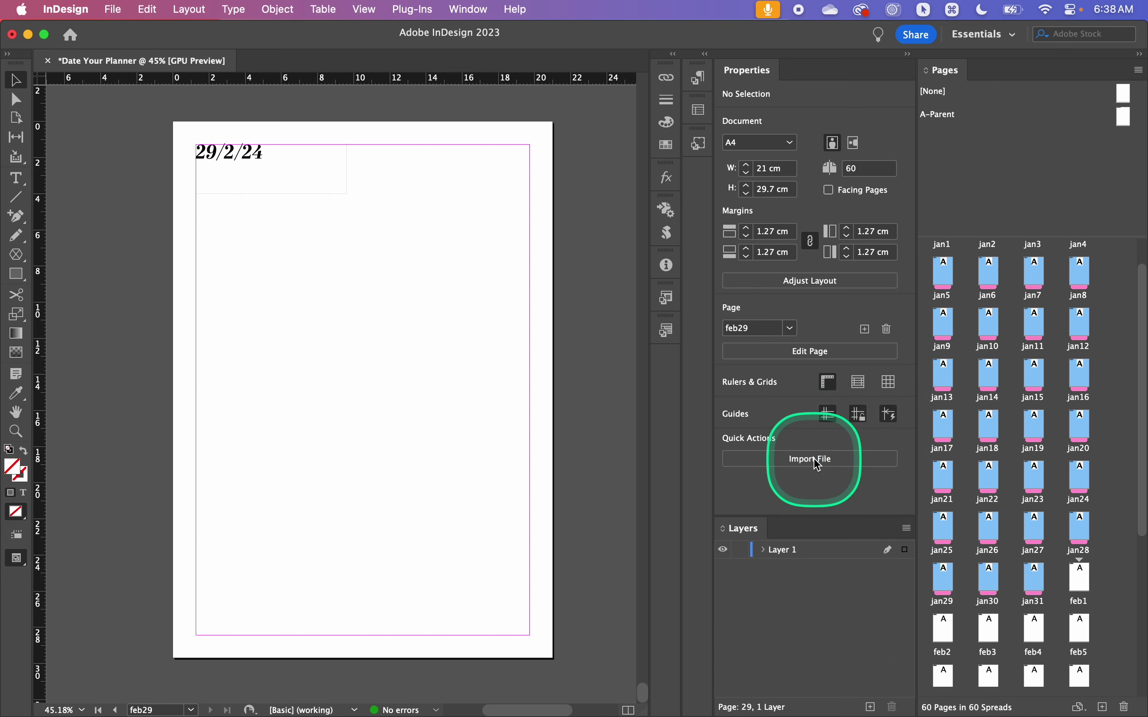
scroll(1067, 318, up, 1)
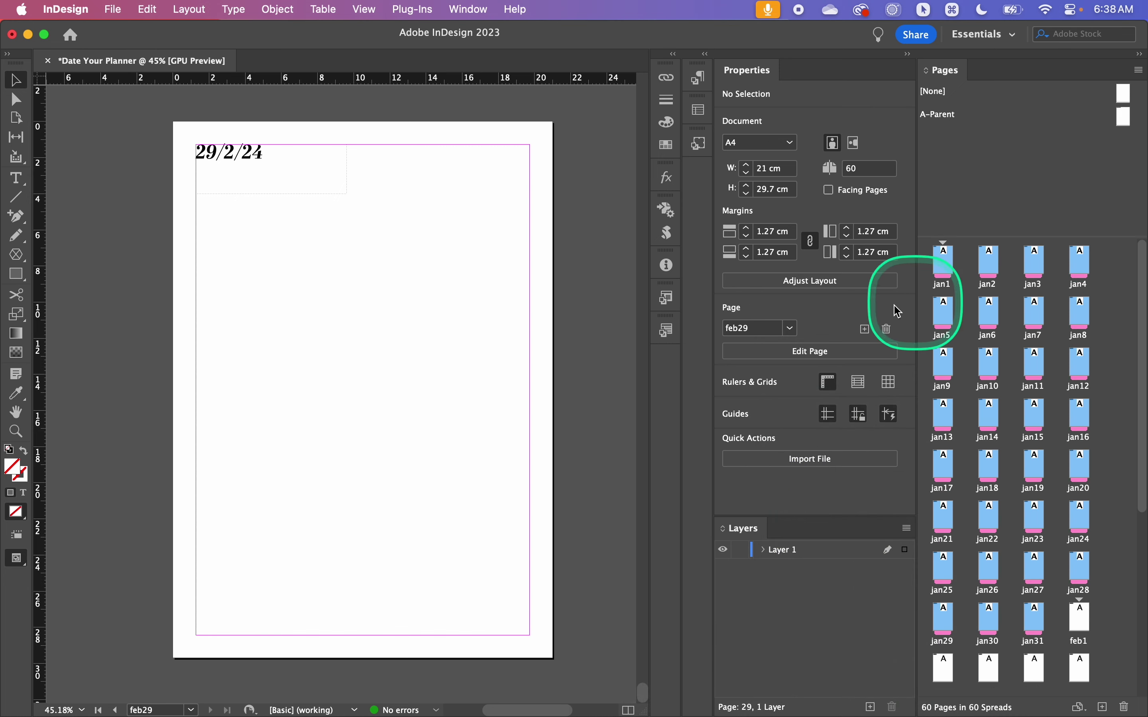
click(1126, 305)
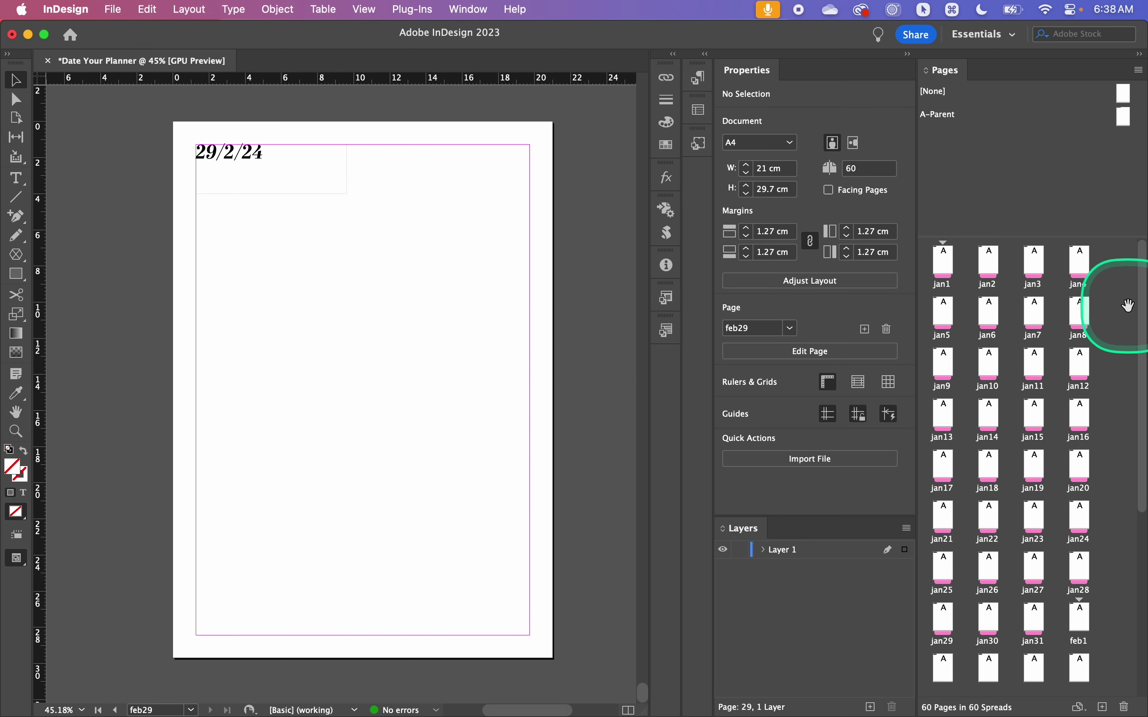
scroll(1044, 479, down, 5)
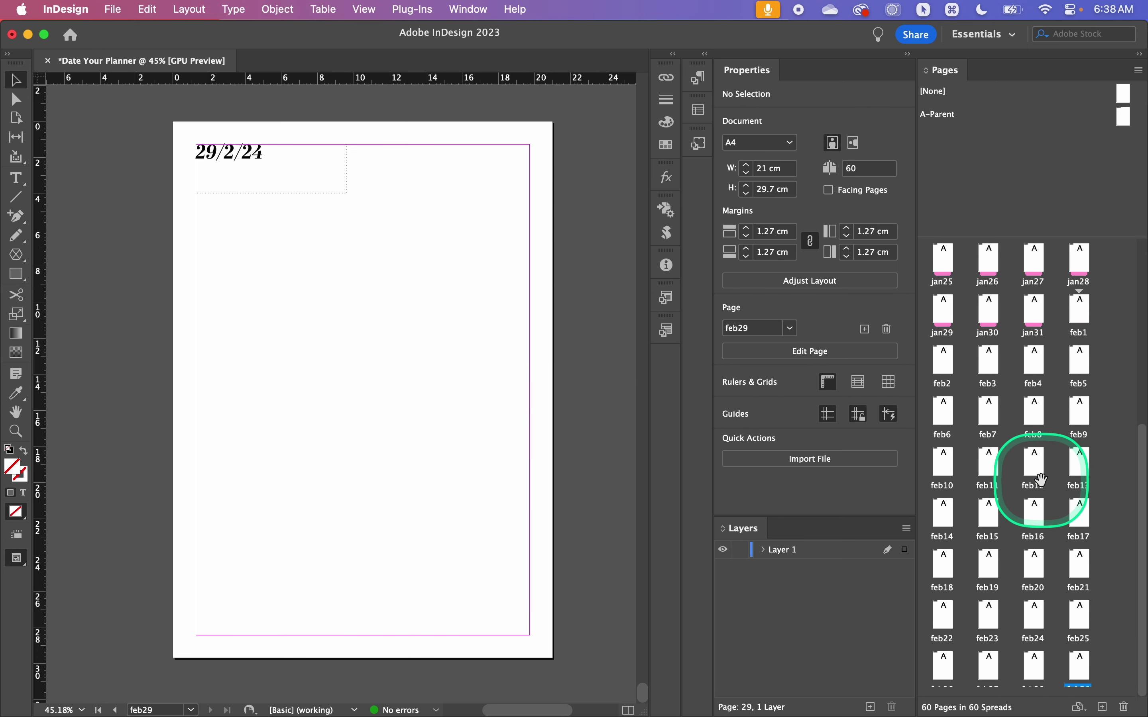
scroll(1043, 479, up, 5)
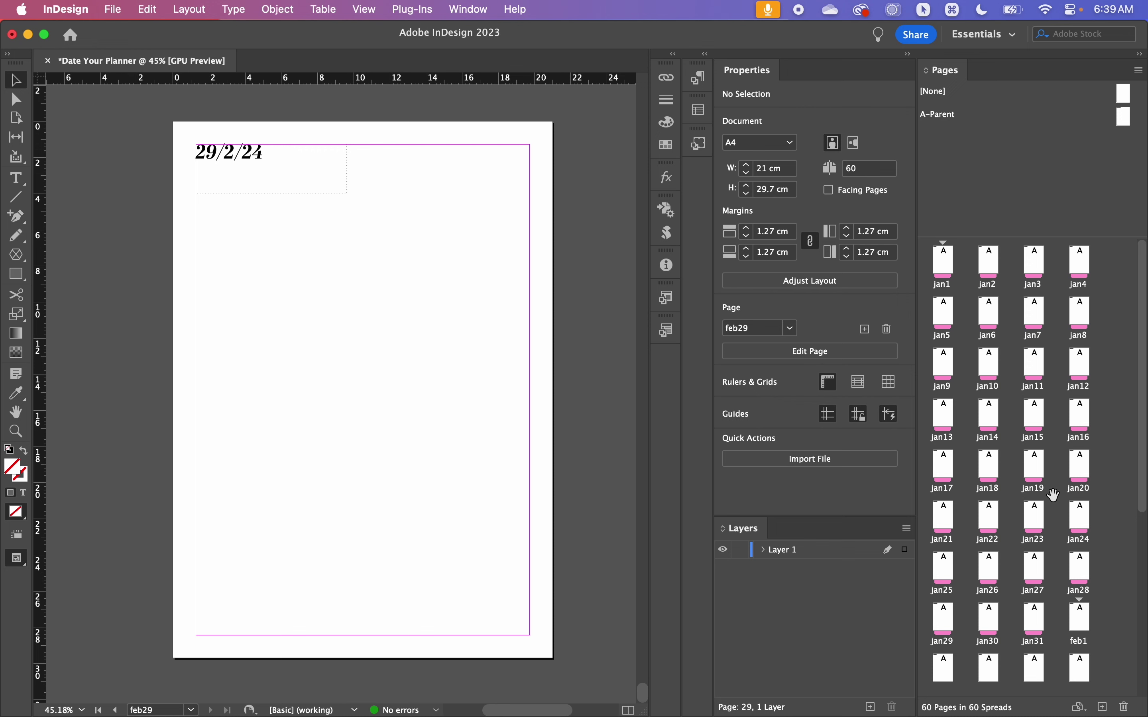
click(1010, 279)
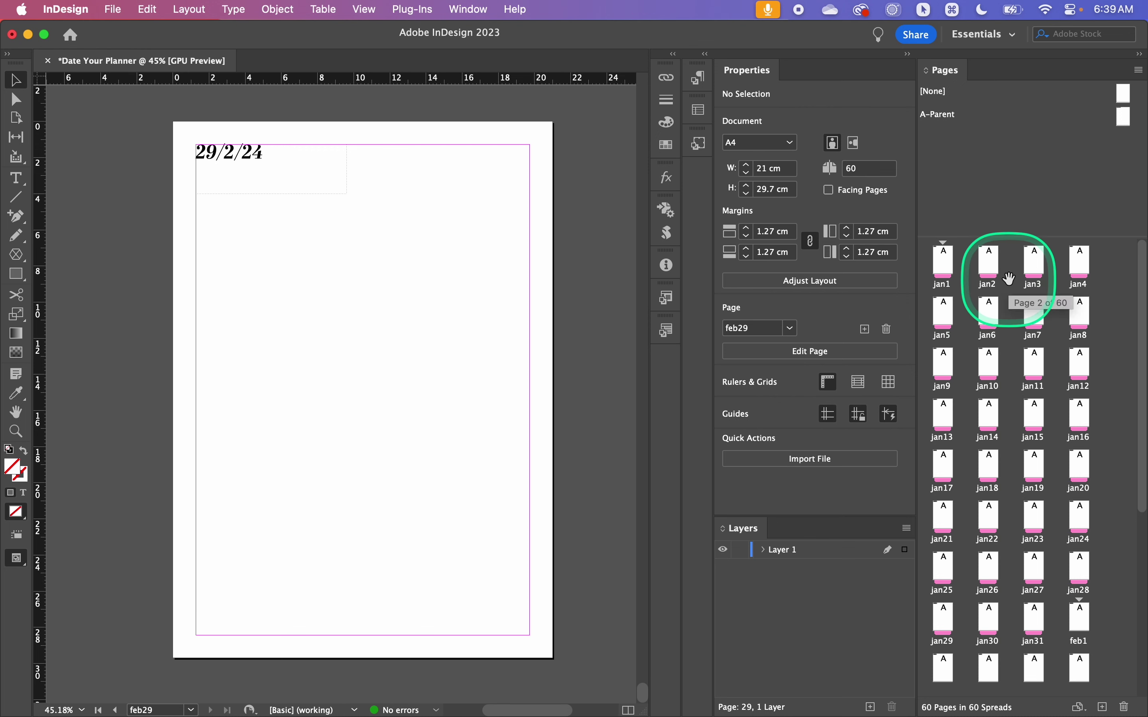
click(1055, 449)
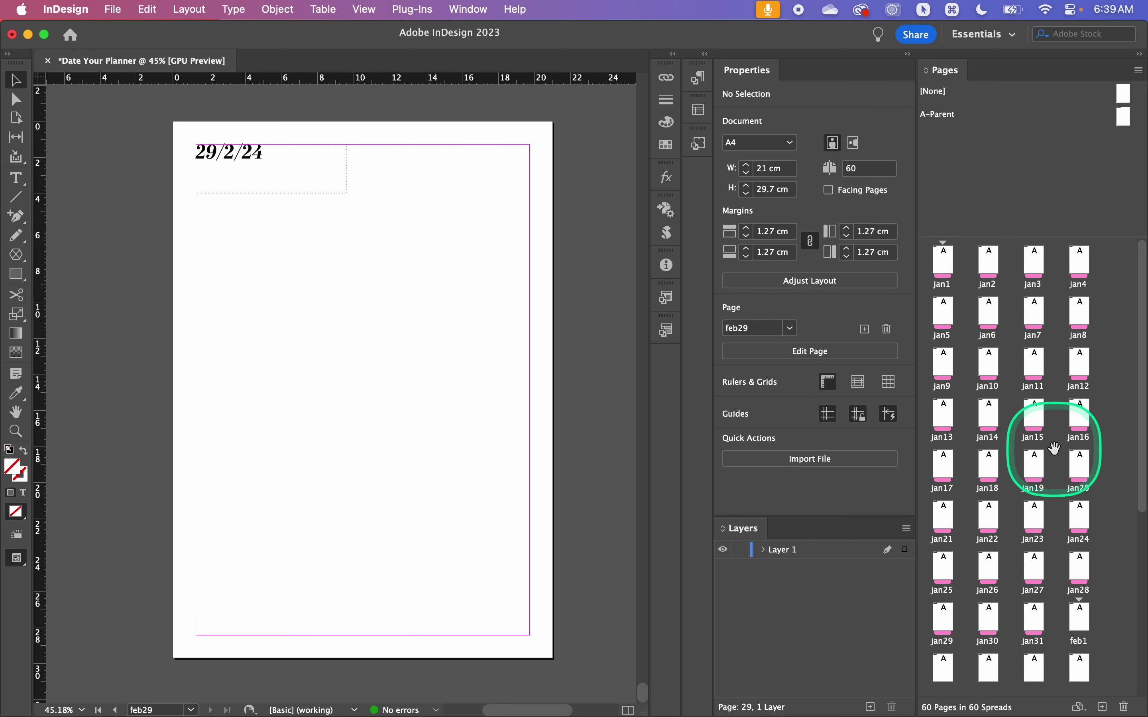
scroll(1055, 448, down, 10)
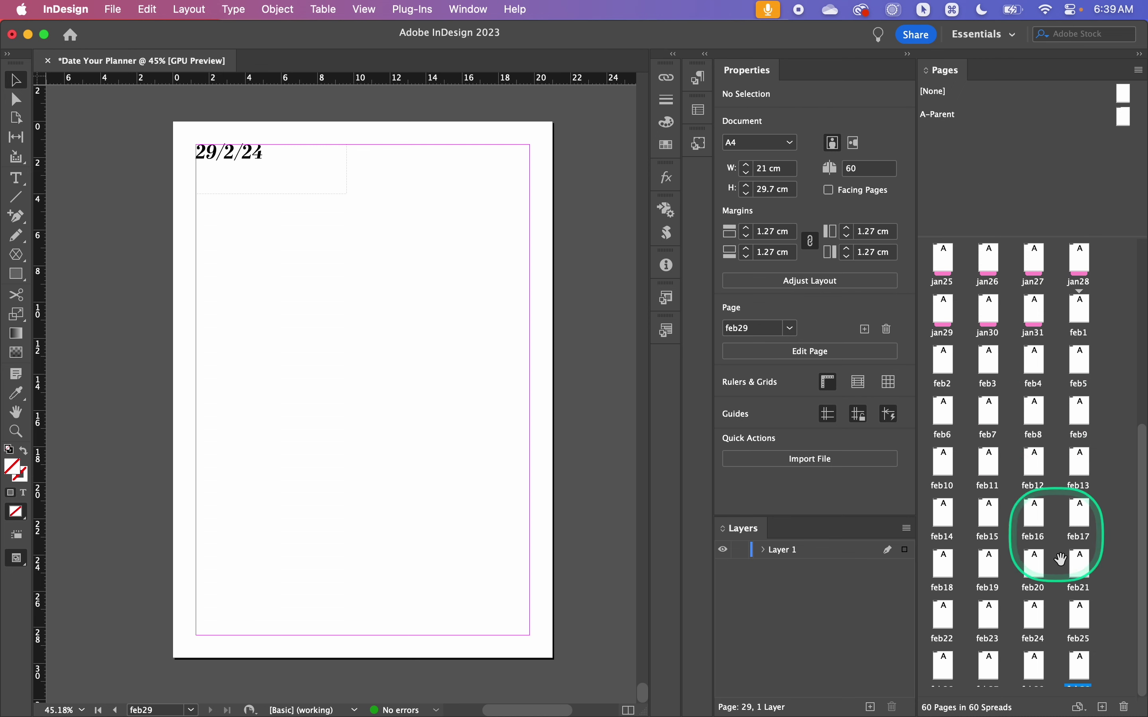
scroll(1028, 465, up, 10)
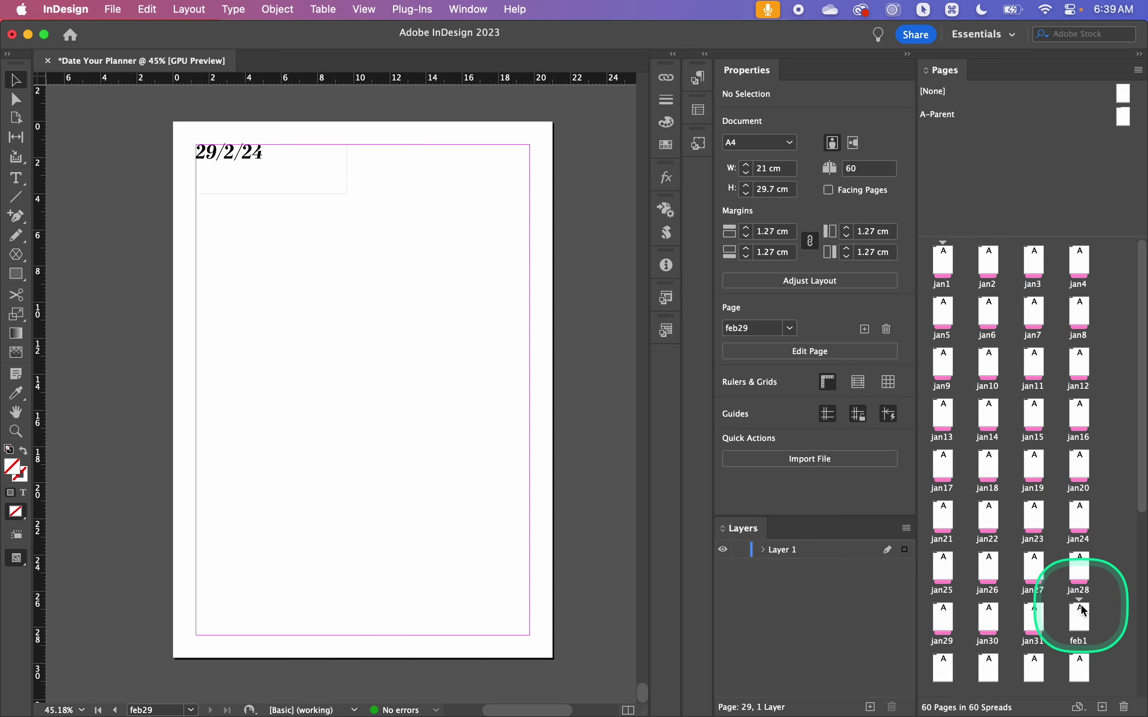
key(fn)
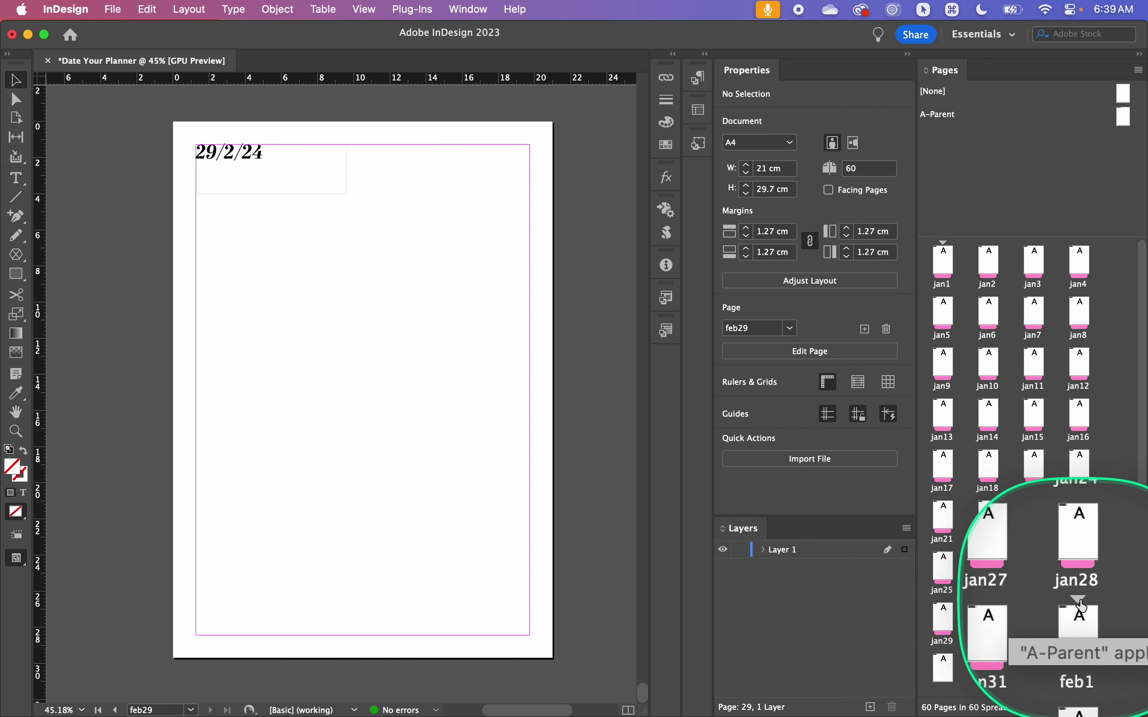